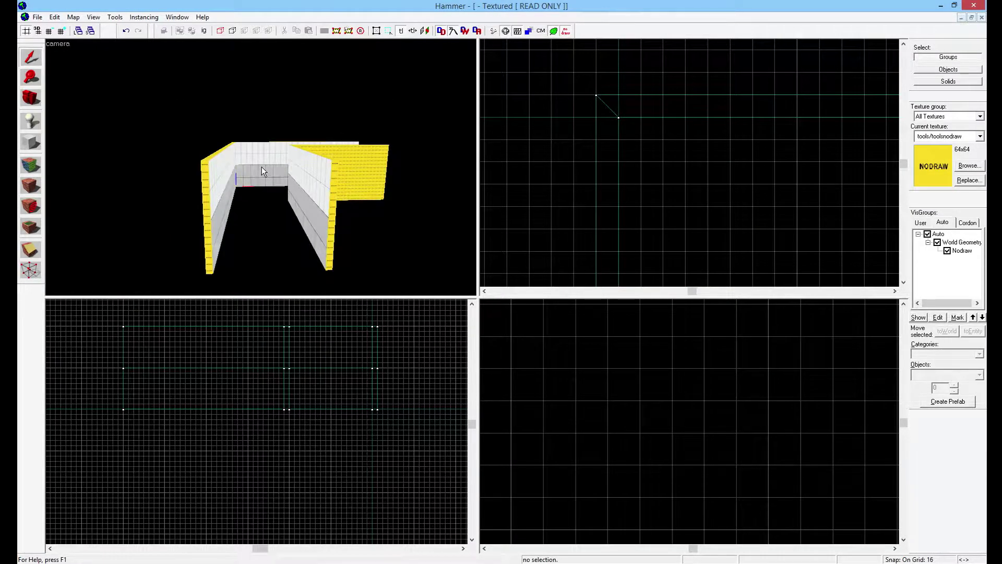
Examine the L-shaped corridor's wall sections from inside and outside in the 3D view.
{"action": "key", "text": "z"}
{"action": "key", "text": "w"}
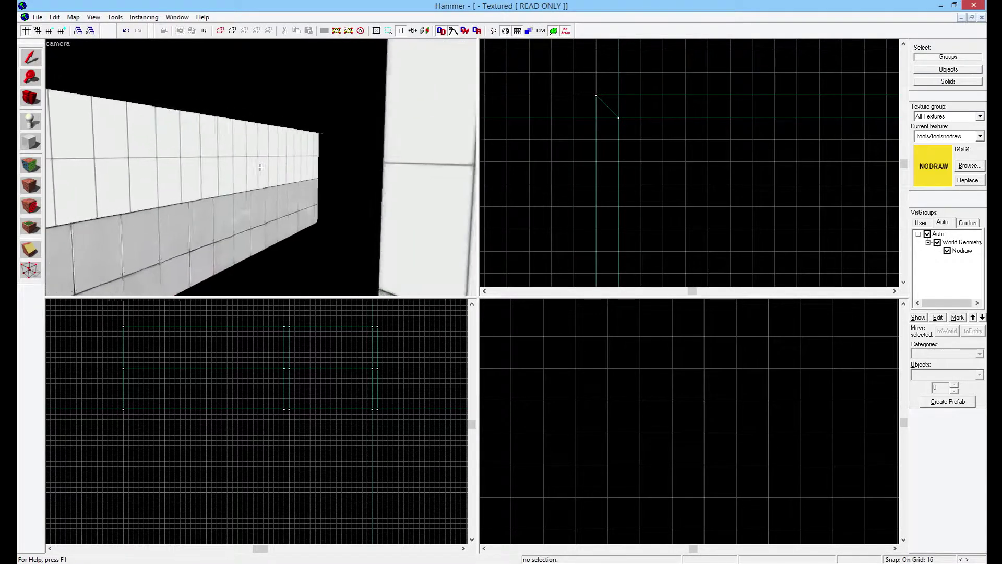
{"action": "key", "text": "s"}
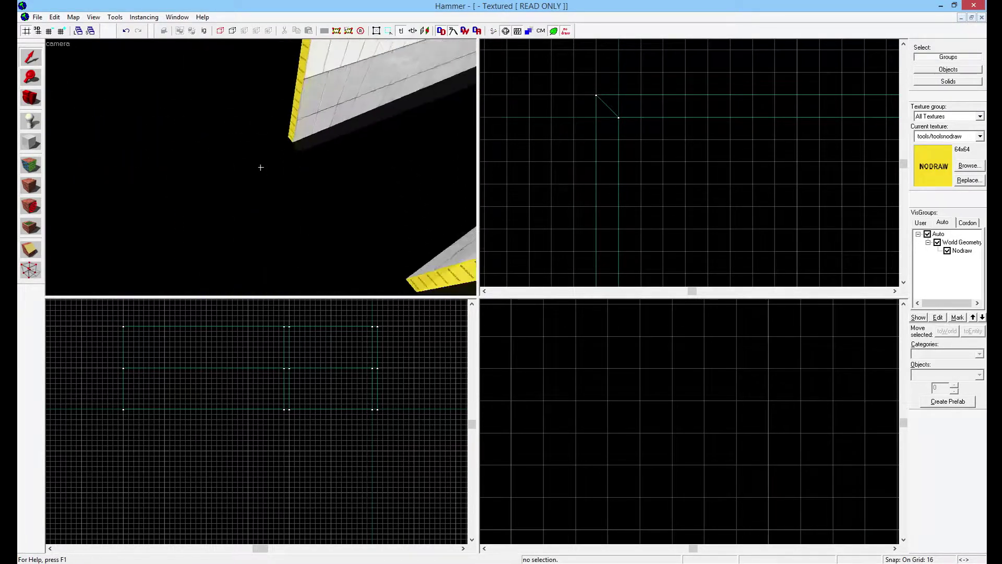
{"action": "key", "text": "z"}
{"action": "key", "text": "w"}
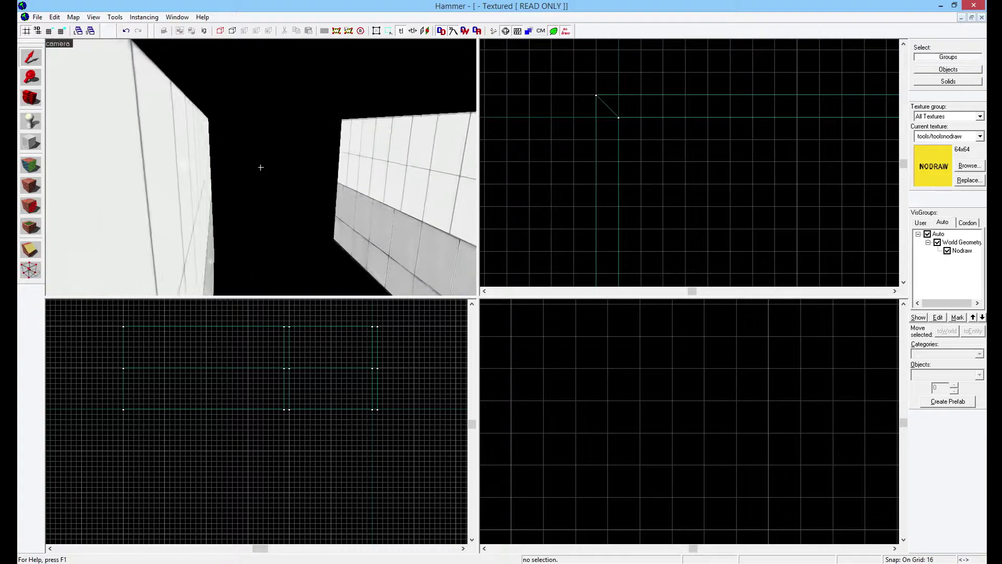
{"action": "key", "text": "s"}
{"action": "key", "text": "s"}
{"action": "key", "text": "z"}
Inspect the long inner wall by selecting its whole group and its lower section, clearing the selection at the end.
{"action": "left_click", "coordinate": [256, 165]}
{"action": "key", "text": "z"}
{"action": "key", "text": "w"}
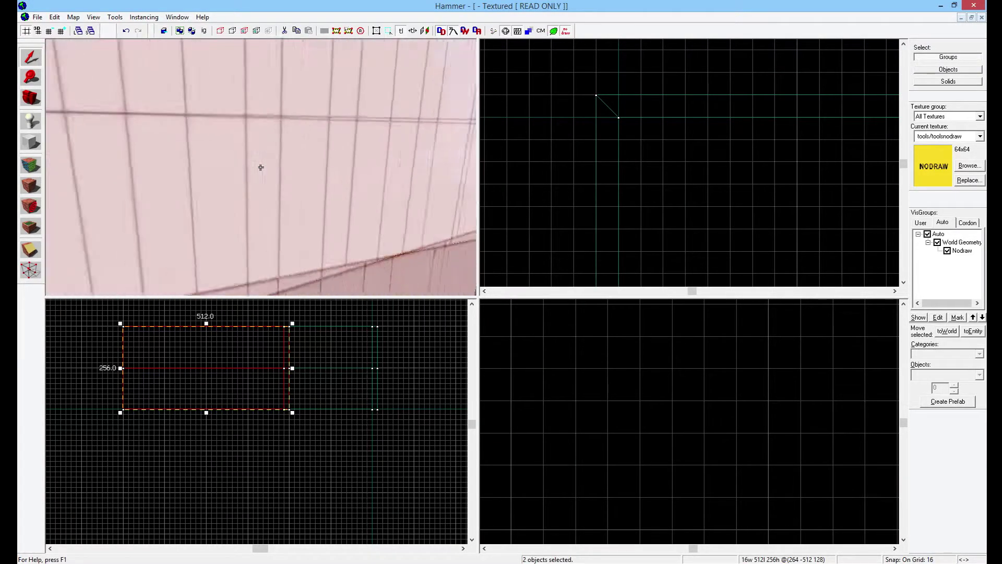
{"action": "key", "text": "s"}
{"action": "key", "text": "z"}
{"action": "left_click", "coordinate": [239, 172]}
{"action": "left_click", "coordinate": [238, 222]}
{"action": "left_click", "coordinate": [238, 193]}
{"action": "left_click", "coordinate": [240, 222]}
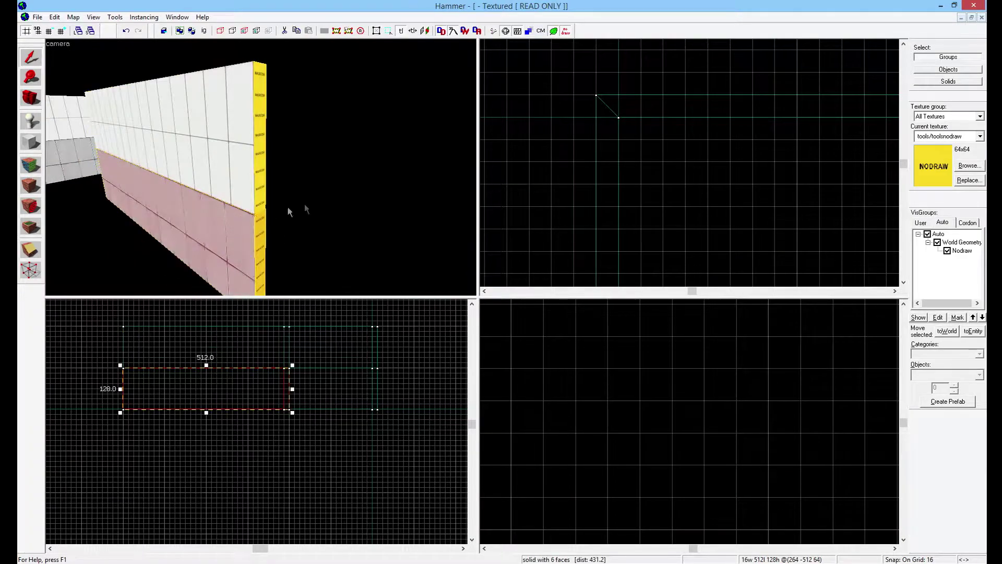
{"action": "left_click", "coordinate": [287, 206]}
Examine the corridor's full length, its corner and its open end in the 3D view.
{"action": "key", "text": "z"}
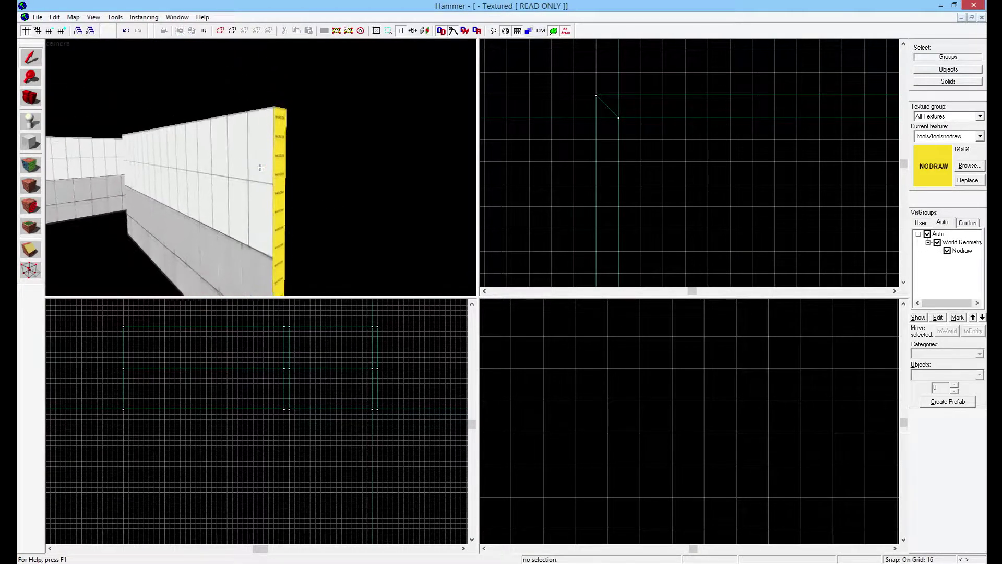
{"action": "key", "text": "w"}
{"action": "key", "text": "z"}
{"action": "key", "text": "z"}
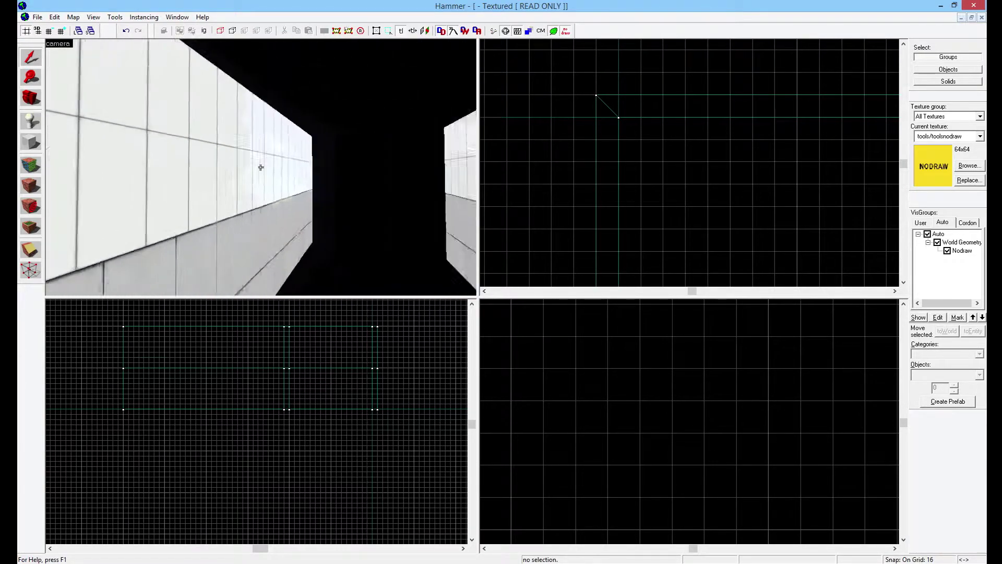
{"action": "key", "text": "z"}
{"action": "key", "text": "z"}
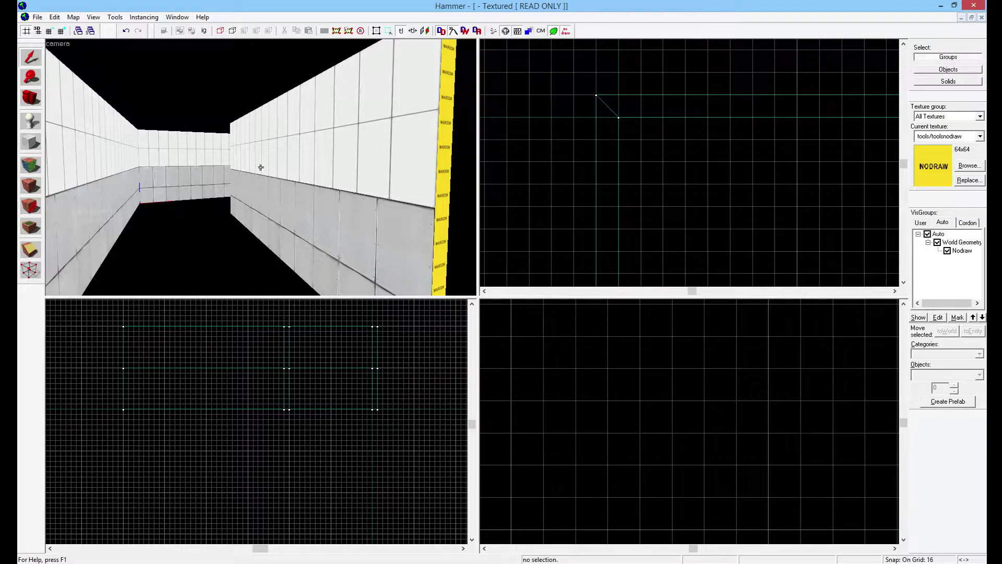
{"action": "key", "text": "z"}
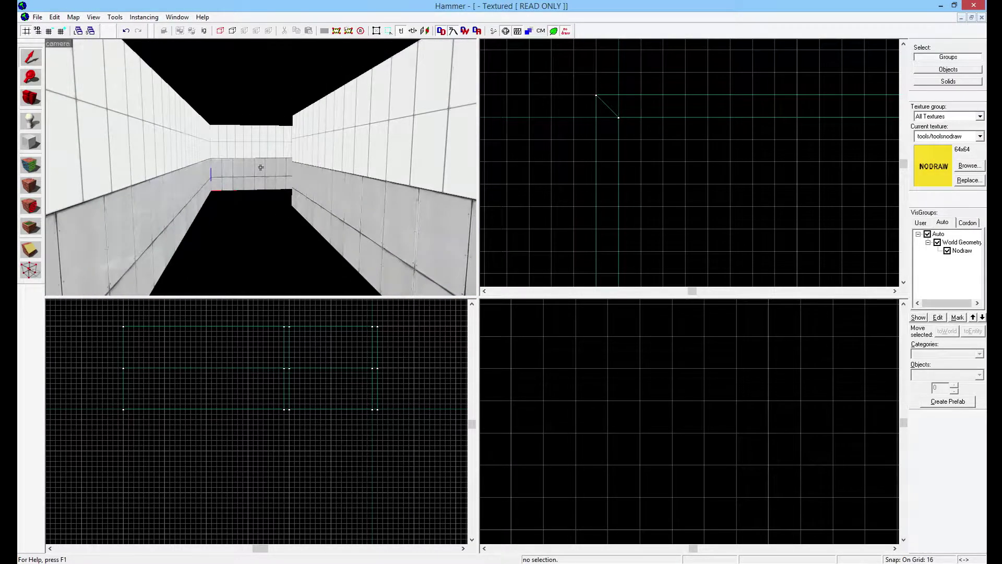
{"action": "key", "text": "s"}
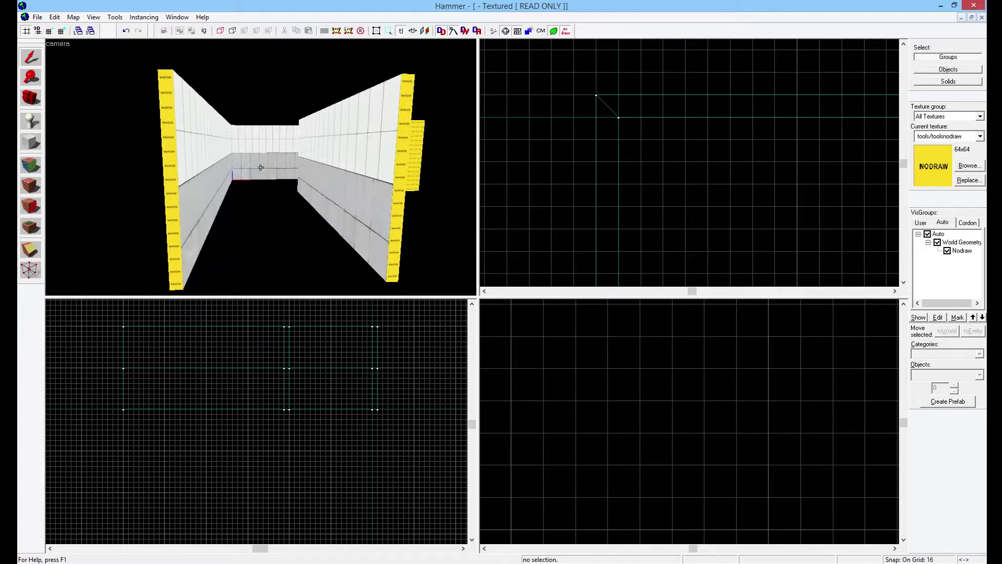
{"action": "key", "text": "z"}
Create a nodraw block 256 wide, 768 long and 128 high between the two walls of the main corridor.
{"action": "left_click", "coordinate": [30, 142]}
{"action": "scroll", "coordinate": [626, 183], "scroll_direction": "down", "scroll_amount": 4}
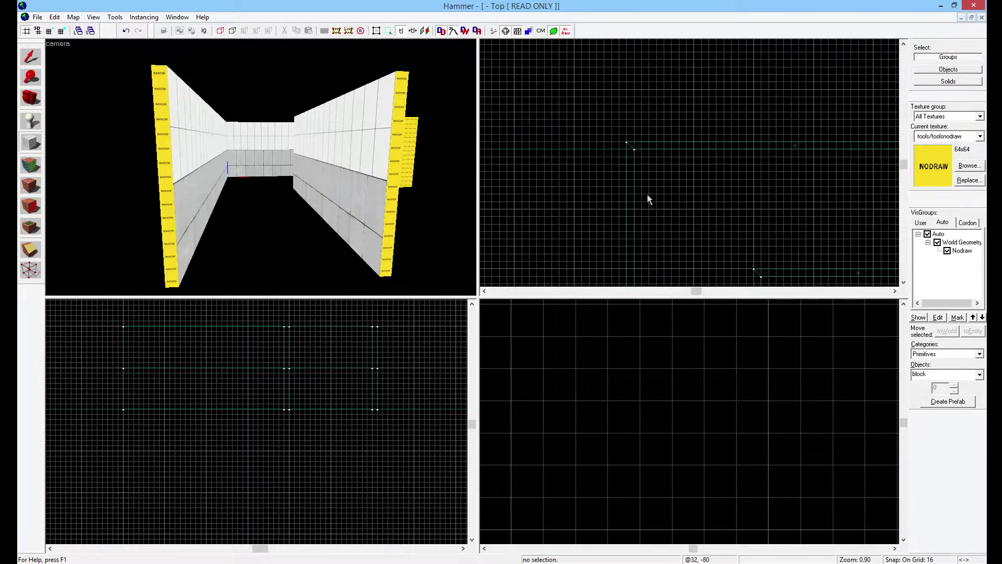
{"action": "scroll", "coordinate": [608, 151], "scroll_direction": "down", "scroll_amount": 2}
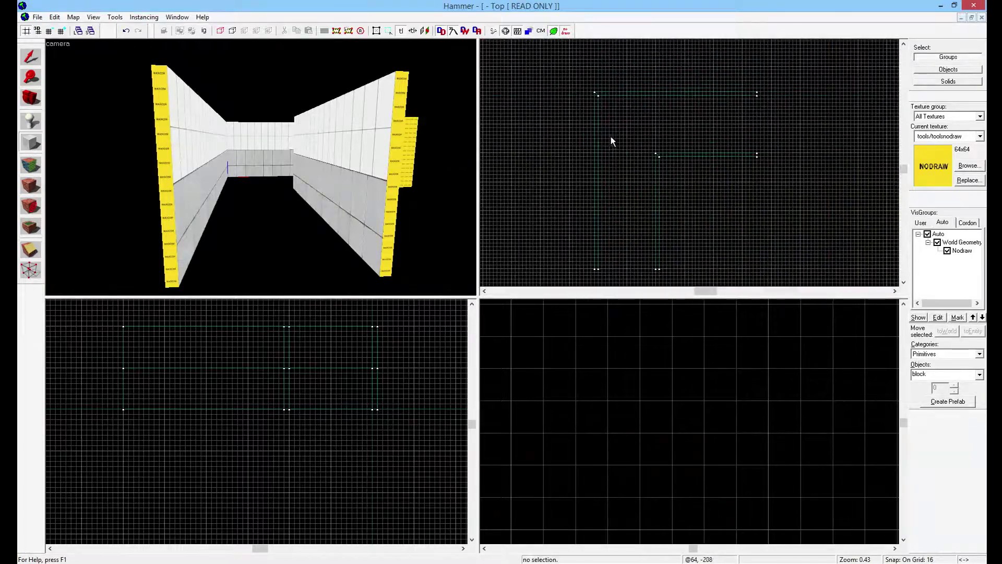
{"action": "left_click_drag", "start_coordinate": [599, 96], "coordinate": [655, 269]}
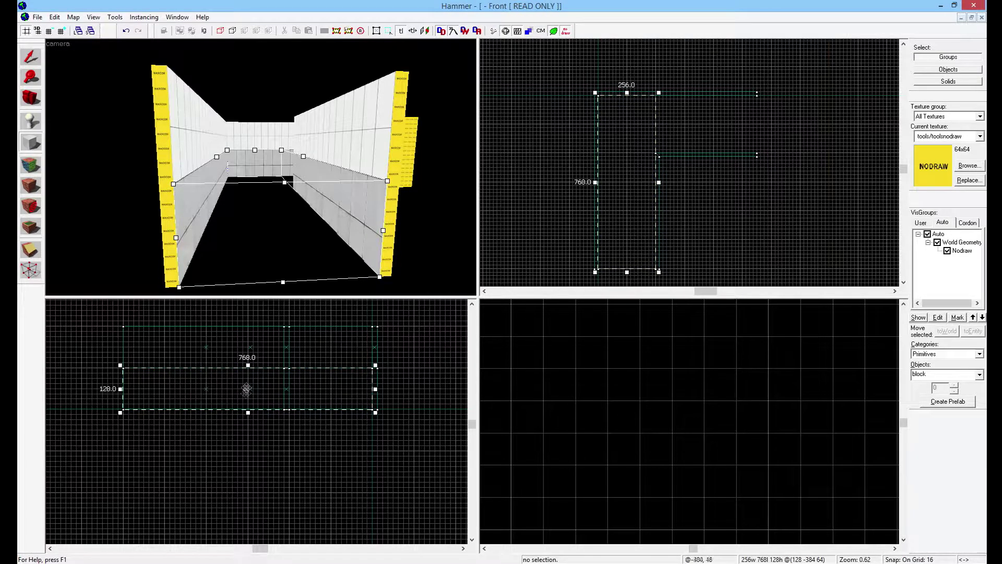
{"action": "key", "text": "Return"}
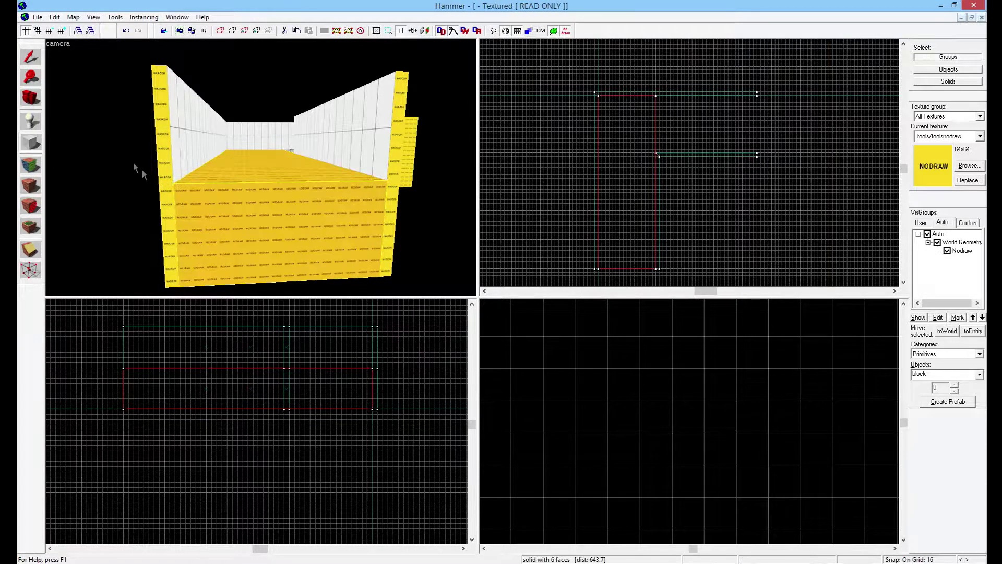
Move the new block down 128 units so its top meets the walls' base, and reduce its height to 64 units.
{"action": "left_click", "coordinate": [31, 59]}
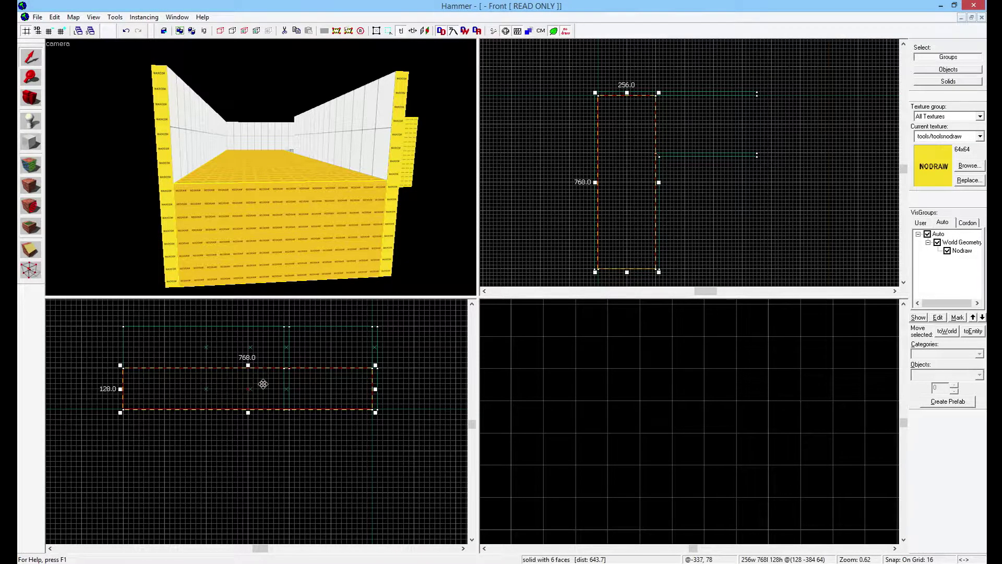
{"action": "left_click_drag", "start_coordinate": [254, 386], "coordinate": [254, 428]}
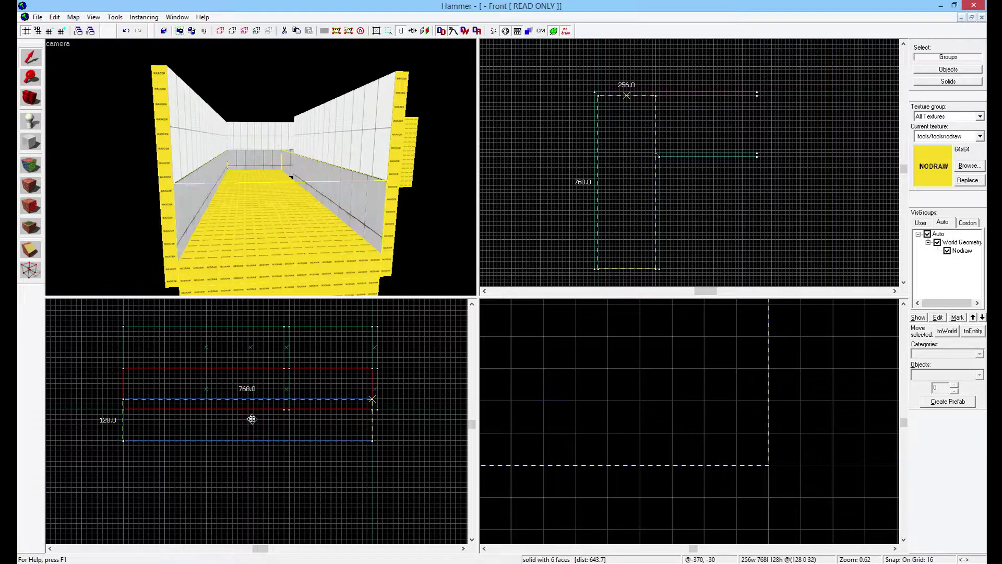
{"action": "key", "text": "z"}
{"action": "key", "text": "d"}
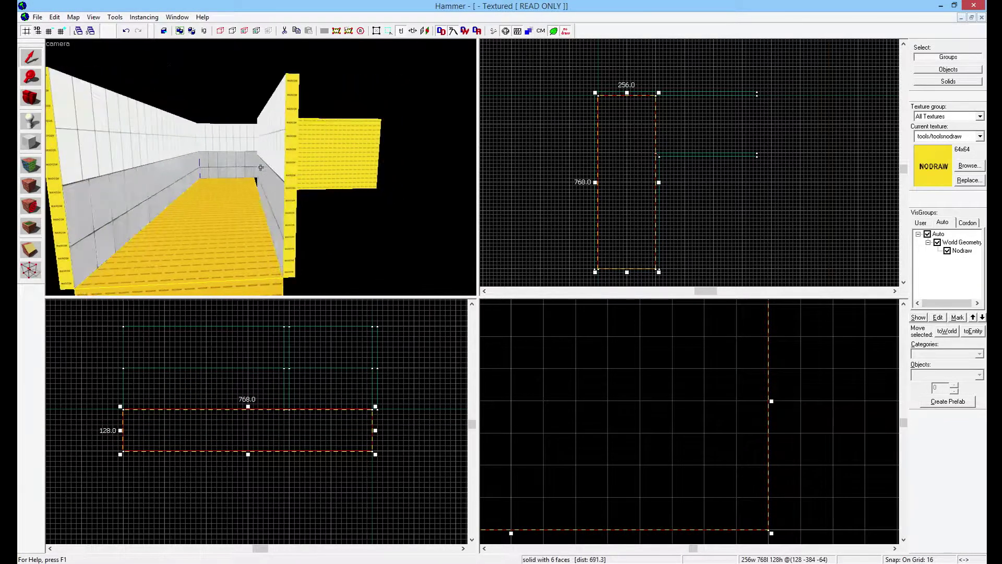
{"action": "key", "text": "z"}
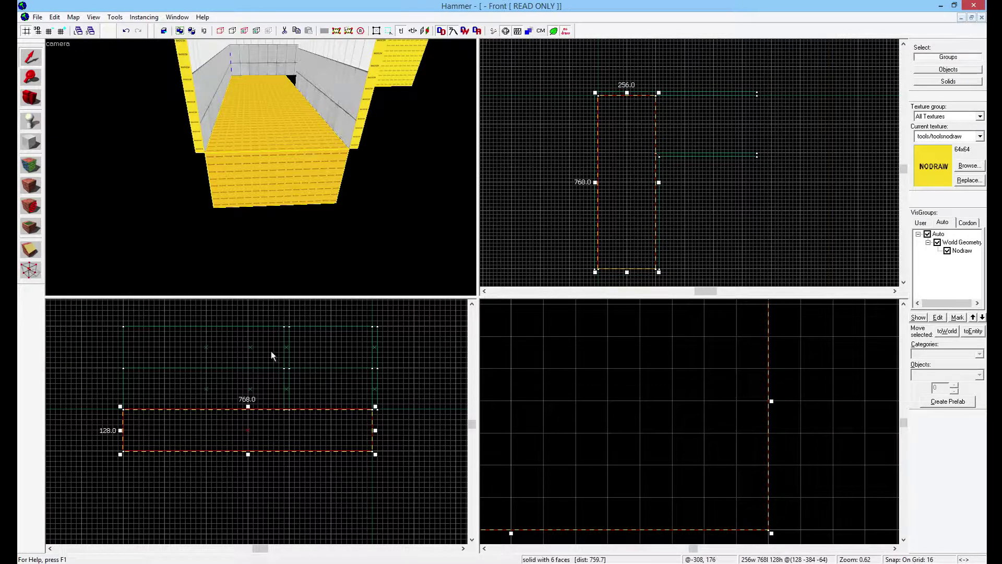
{"action": "left_click_drag", "start_coordinate": [248, 452], "coordinate": [243, 431]}
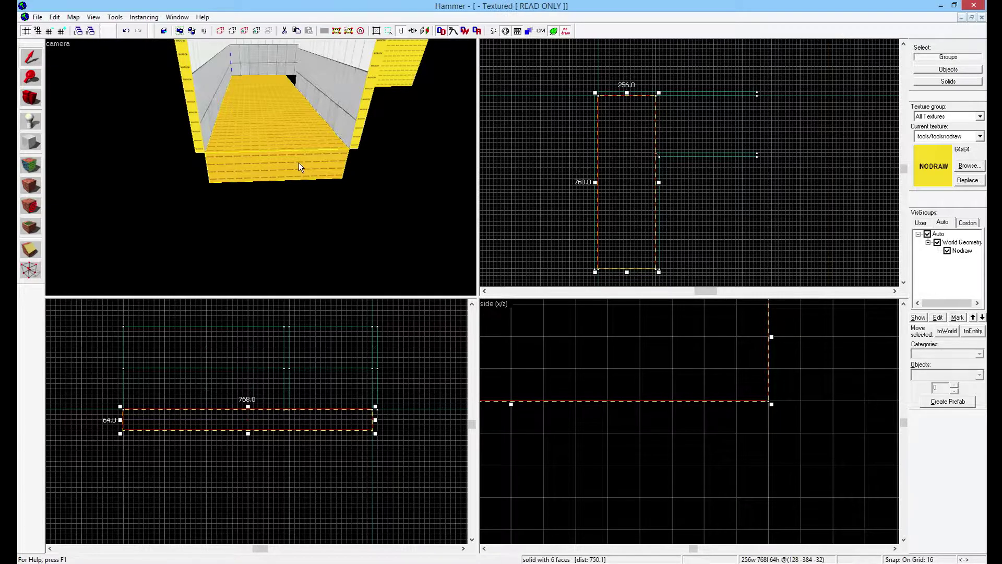
Copy the floor block into the side corridor and resize the copy to fit between that corridor's walls.
{"action": "key", "text": "z"}
{"action": "key", "text": "w"}
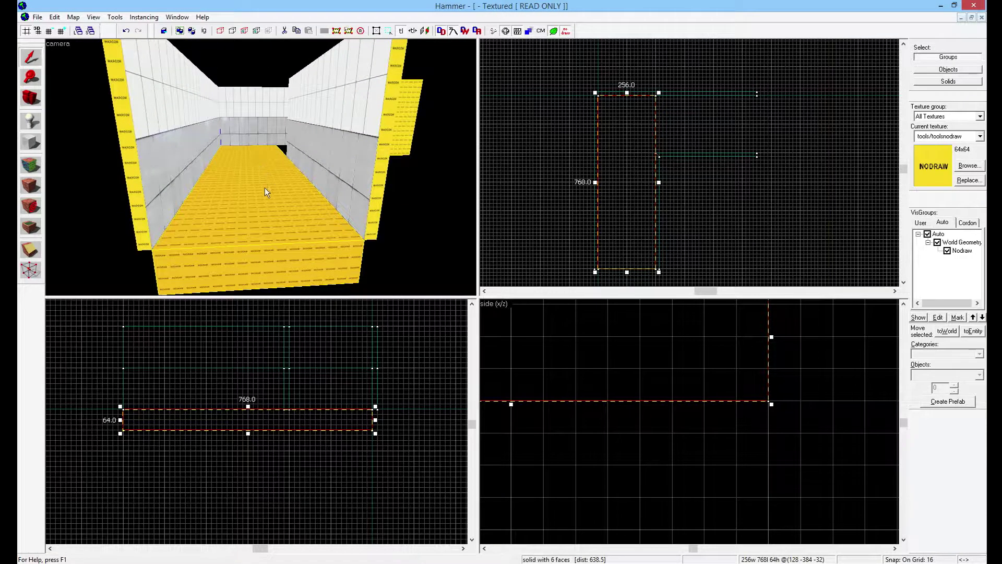
{"action": "key", "text": "z"}
{"action": "key", "text": "w"}
{"action": "key", "text": "z"}
{"action": "mouse_move", "coordinate": [620, 178]}
{"action": "left_mouse_down", "text": "shift"}
{"action": "mouse_move", "coordinate": [687, 174]}
{"action": "mouse_move", "coordinate": [678, 177]}
{"action": "left_mouse_up", "text": "shift"}
{"action": "left_click_drag", "start_coordinate": [717, 272], "coordinate": [757, 154]}
{"action": "left_click", "coordinate": [766, 186]}
{"action": "key", "text": "z"}
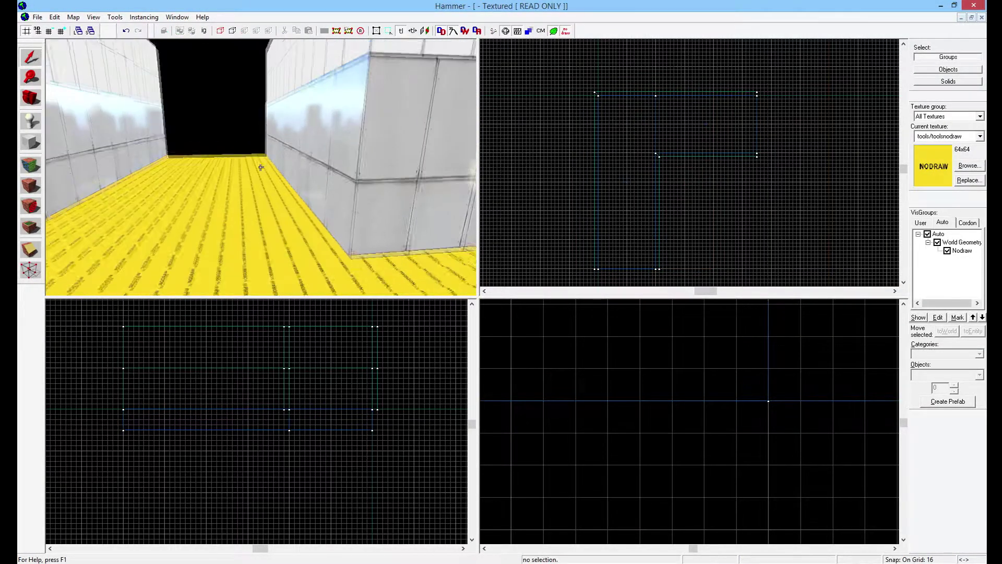
{"action": "key", "text": "d"}
{"action": "key", "text": "s"}
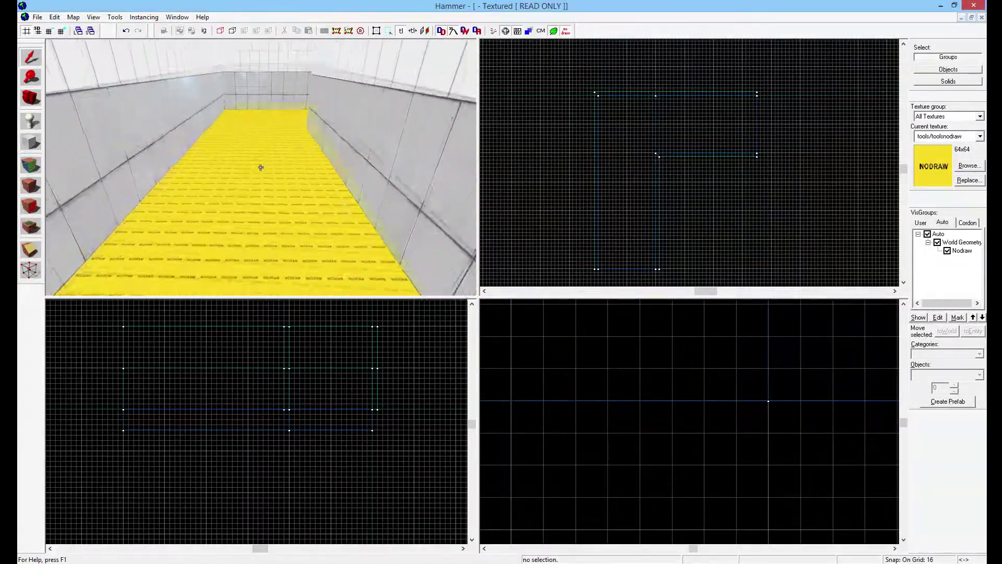
Create a displacement of power 3 on the top face of the main corridor's floor block.
{"action": "key", "text": "z"}
{"action": "left_click", "coordinate": [290, 189]}
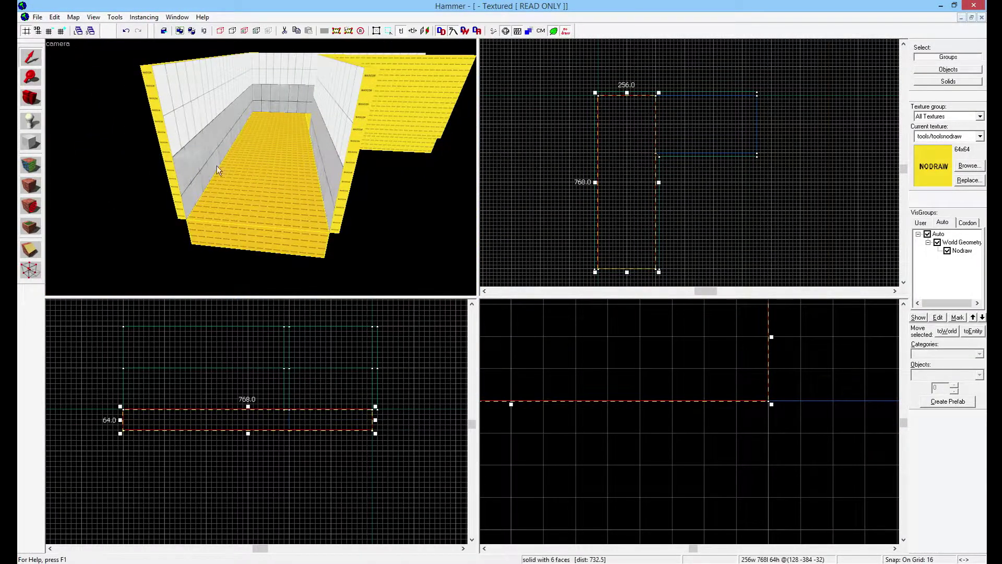
{"action": "left_click", "coordinate": [31, 166]}
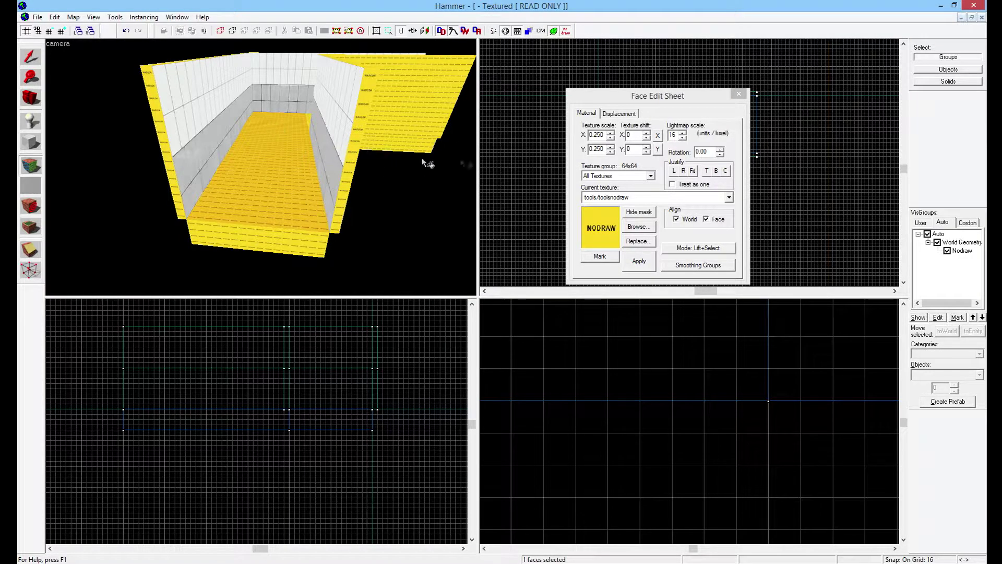
{"action": "left_click", "coordinate": [620, 114]}
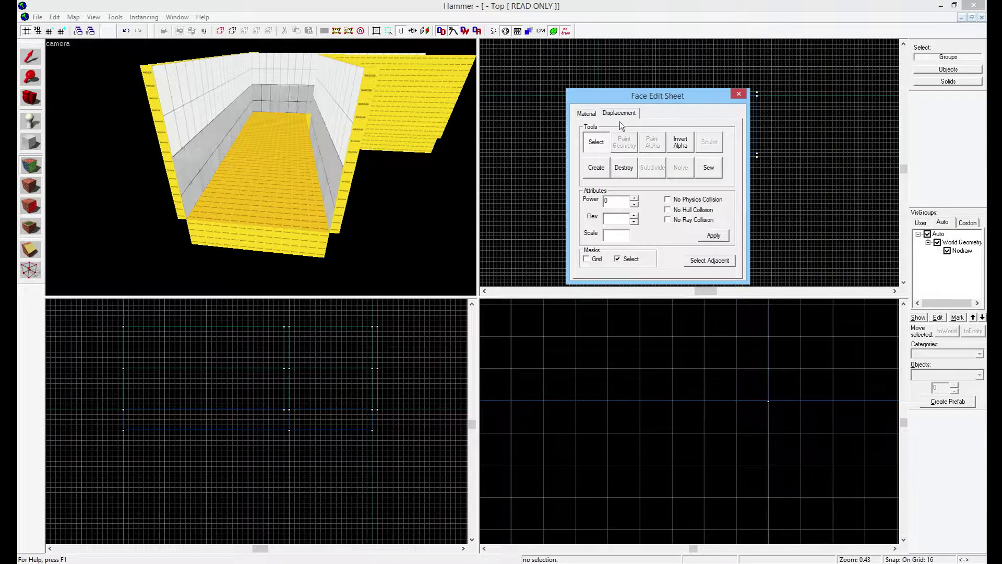
{"action": "left_click", "coordinate": [595, 168]}
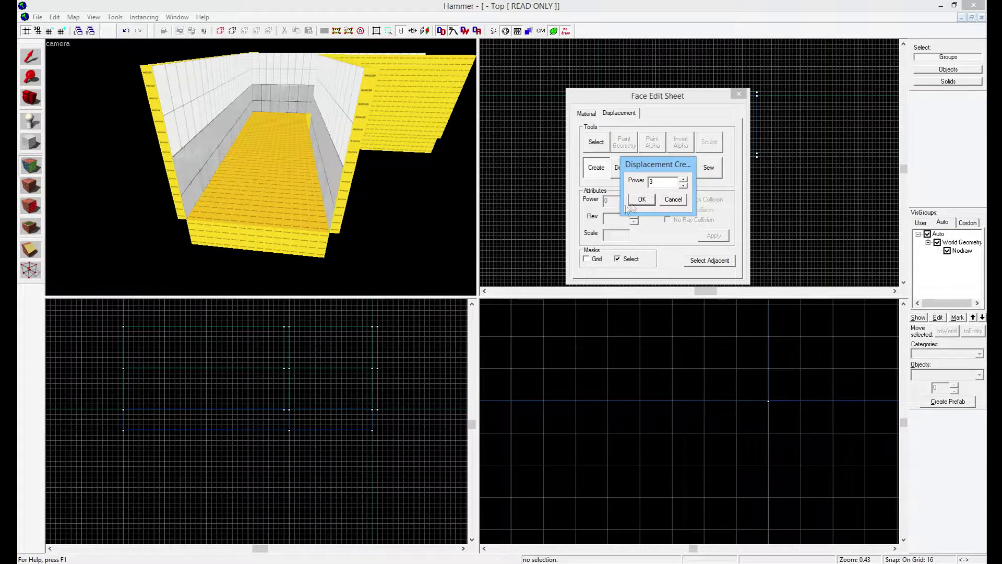
{"action": "left_click", "coordinate": [644, 200]}
Destroy the main floor's displacement and recreate it with power 3.
{"action": "key", "text": "z"}
{"action": "key", "text": "w"}
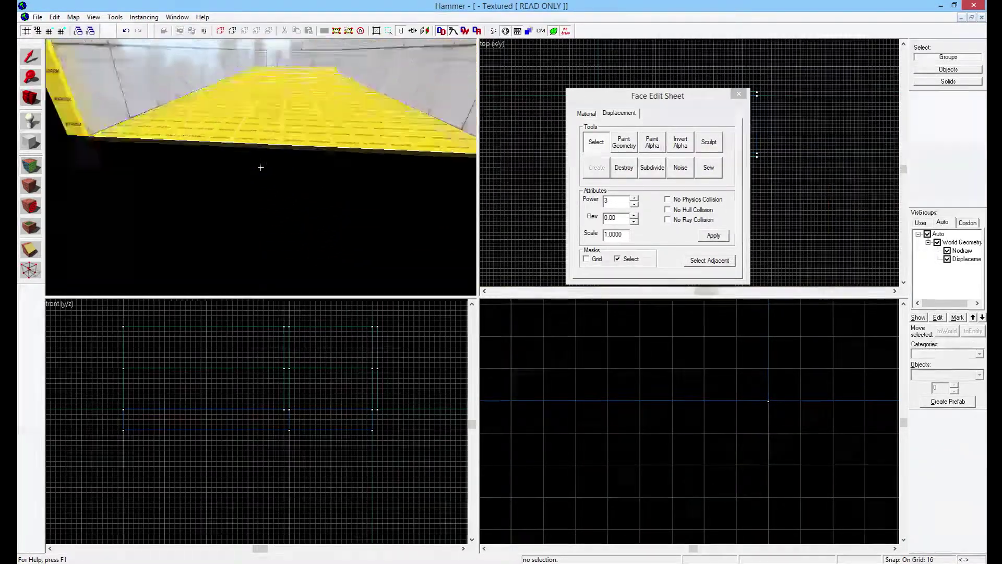
{"action": "key", "text": "s"}
{"action": "key", "text": "s"}
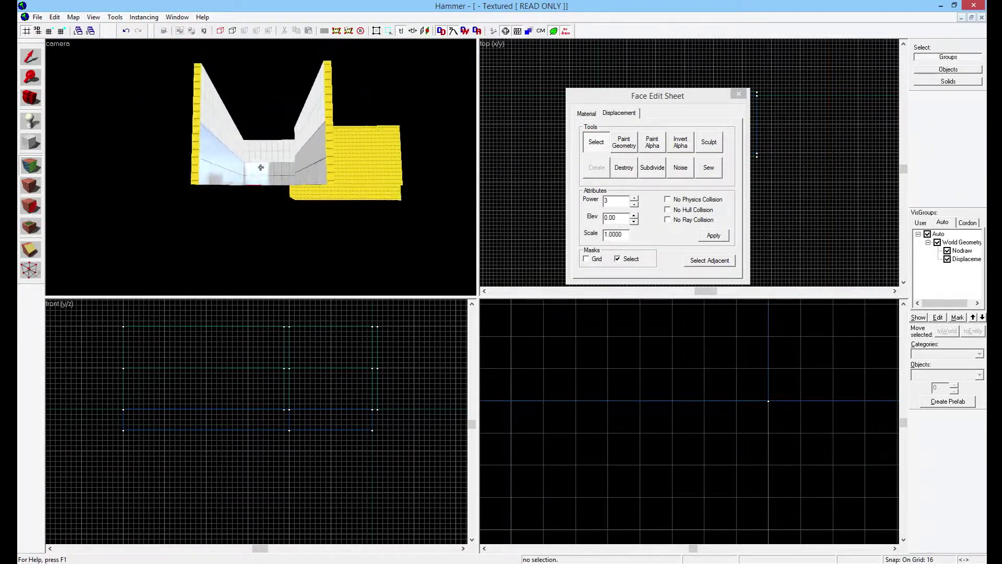
{"action": "key", "text": "w"}
{"action": "key", "text": "s"}
{"action": "key", "text": "z"}
{"action": "left_click", "coordinate": [628, 167]}
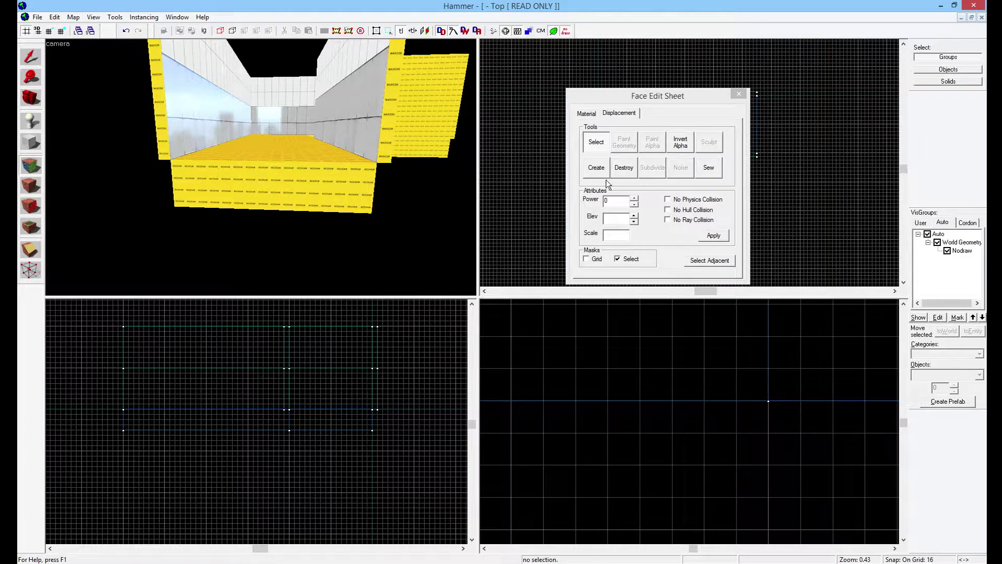
{"action": "left_click", "coordinate": [596, 167]}
{"action": "left_click", "coordinate": [641, 199]}
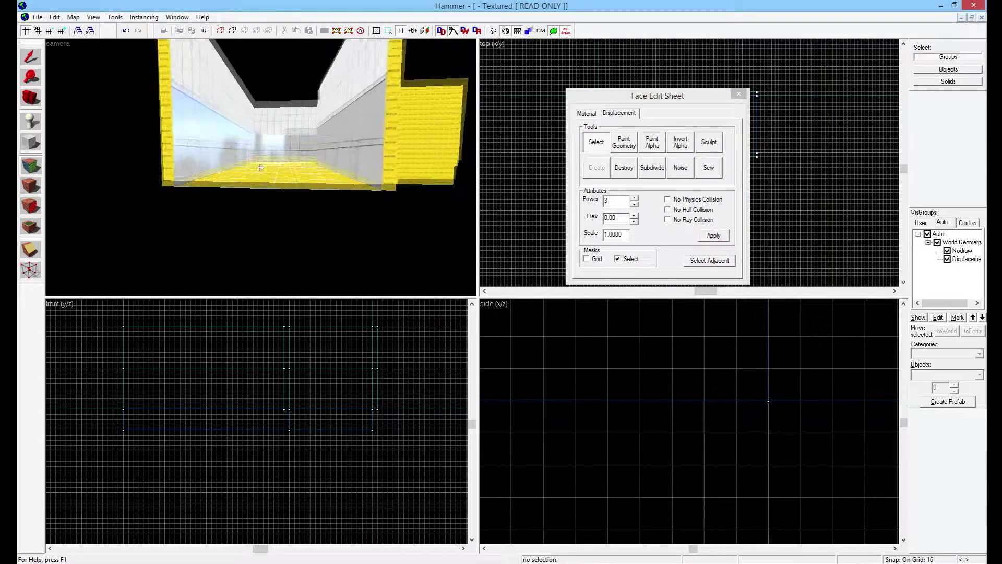
Paint the floor displacement's geometry unevenly with the Raise/Lower effect along the face normal, with Spatial turned off.
{"action": "key", "text": "w"}
{"action": "key", "text": "z"}
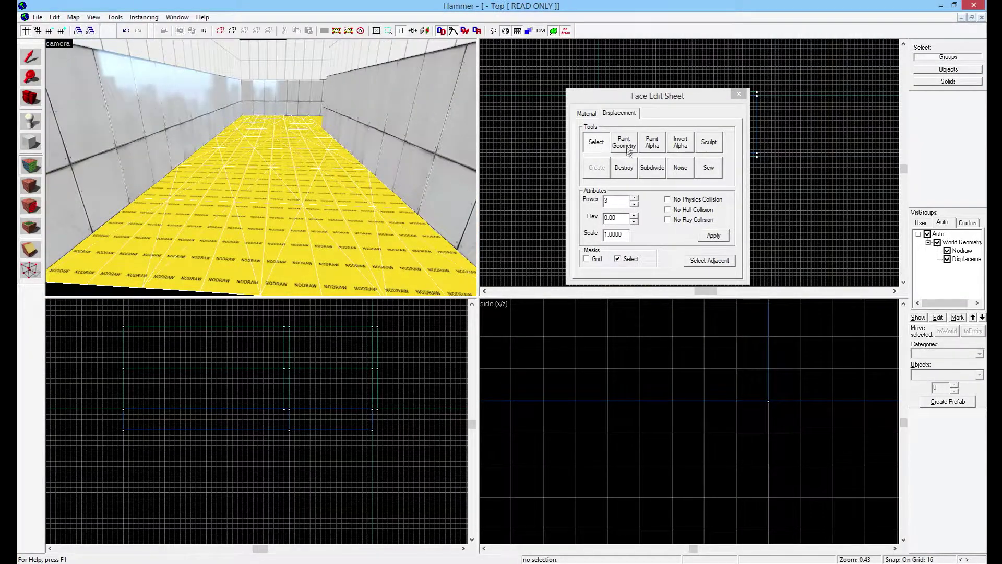
{"action": "left_click", "coordinate": [626, 147]}
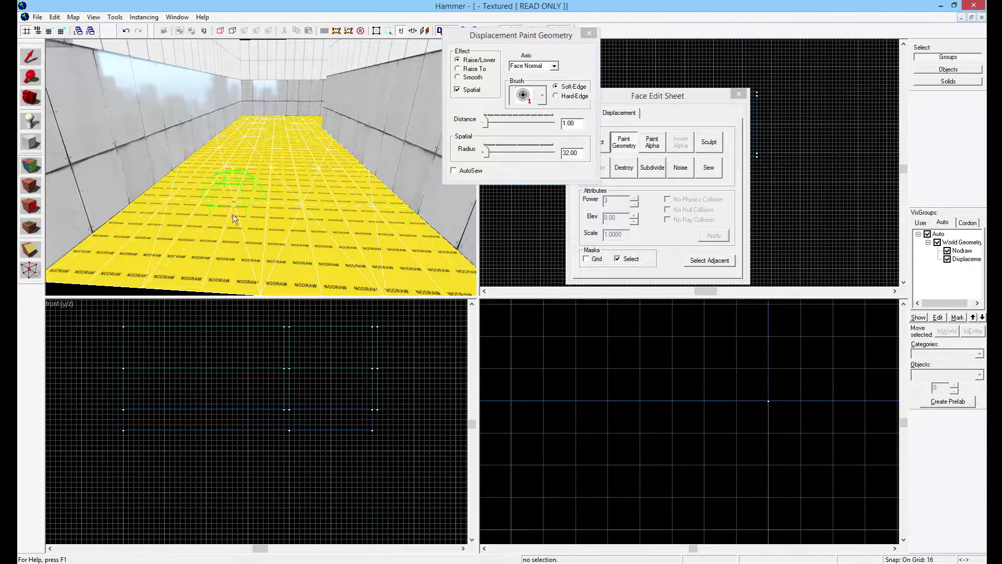
{"action": "left_click", "coordinate": [476, 90]}
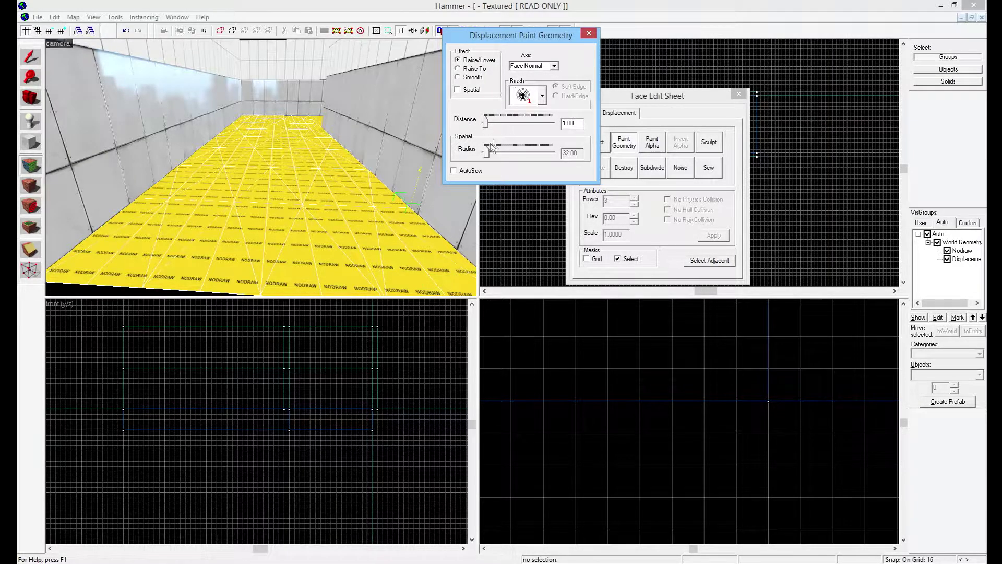
{"action": "key", "text": "z"}
{"action": "key", "text": "s"}
{"action": "key", "text": "z"}
{"action": "mouse_move", "coordinate": [206, 183]}
{"action": "left_mouse_down"}
{"action": "mouse_move", "coordinate": [289, 93]}
{"action": "mouse_move", "coordinate": [263, 131]}
{"action": "mouse_move", "coordinate": [361, 122]}
{"action": "mouse_move", "coordinate": [374, 152]}
{"action": "mouse_move", "coordinate": [315, 130]}
{"action": "mouse_move", "coordinate": [327, 143]}
{"action": "mouse_move", "coordinate": [301, 137]}
{"action": "mouse_move", "coordinate": [336, 108]}
{"action": "mouse_move", "coordinate": [318, 117]}
{"action": "mouse_move", "coordinate": [319, 159]}
{"action": "mouse_move", "coordinate": [286, 208]}
{"action": "mouse_move", "coordinate": [315, 212]}
{"action": "mouse_move", "coordinate": [361, 182]}
{"action": "left_mouse_up"}
Smooth the uneven floor displacement with a spatial, soft-edged Smooth brush of radius 173.
{"action": "left_click", "coordinate": [473, 78]}
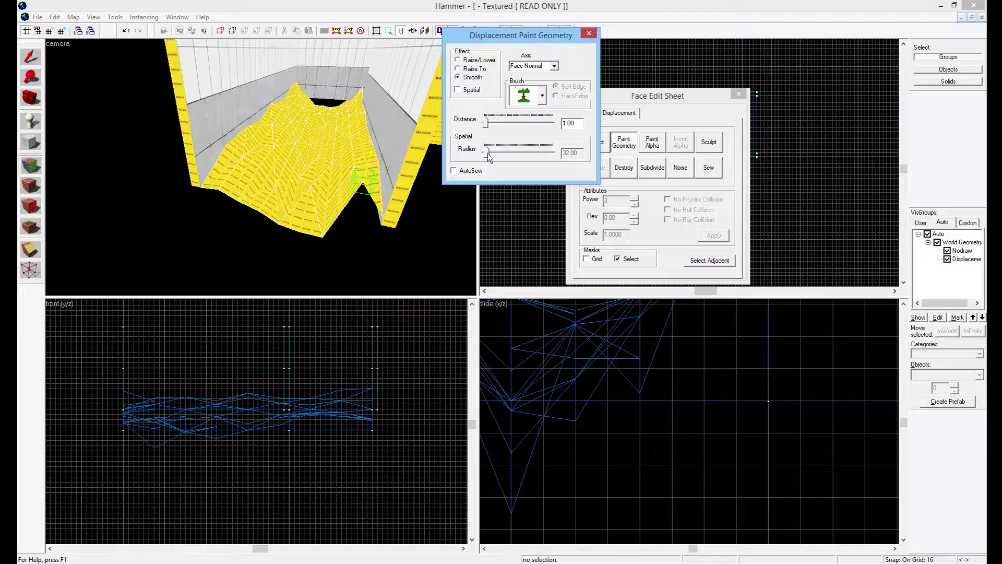
{"action": "left_click", "coordinate": [457, 90]}
{"action": "mouse_move", "coordinate": [486, 152]}
{"action": "left_mouse_down"}
{"action": "mouse_move", "coordinate": [506, 149]}
{"action": "mouse_move", "coordinate": [495, 151]}
{"action": "left_mouse_up"}
{"action": "mouse_move", "coordinate": [258, 166]}
{"action": "left_mouse_down"}
{"action": "mouse_move", "coordinate": [243, 164]}
{"action": "mouse_move", "coordinate": [292, 198]}
{"action": "mouse_move", "coordinate": [337, 183]}
{"action": "left_mouse_up"}
{"action": "key", "text": "z"}
{"action": "key", "text": "w"}
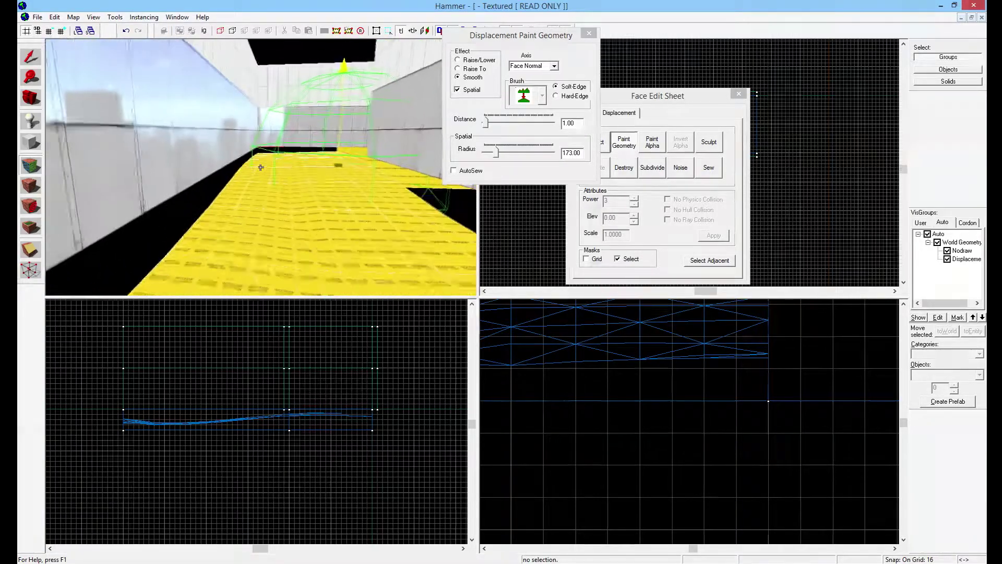
Raise the whole main floor displacement with a spatial, soft-edged Raise/Lower brush of radius 581 along the face normal.
{"action": "key", "text": "s"}
{"action": "key", "text": "w"}
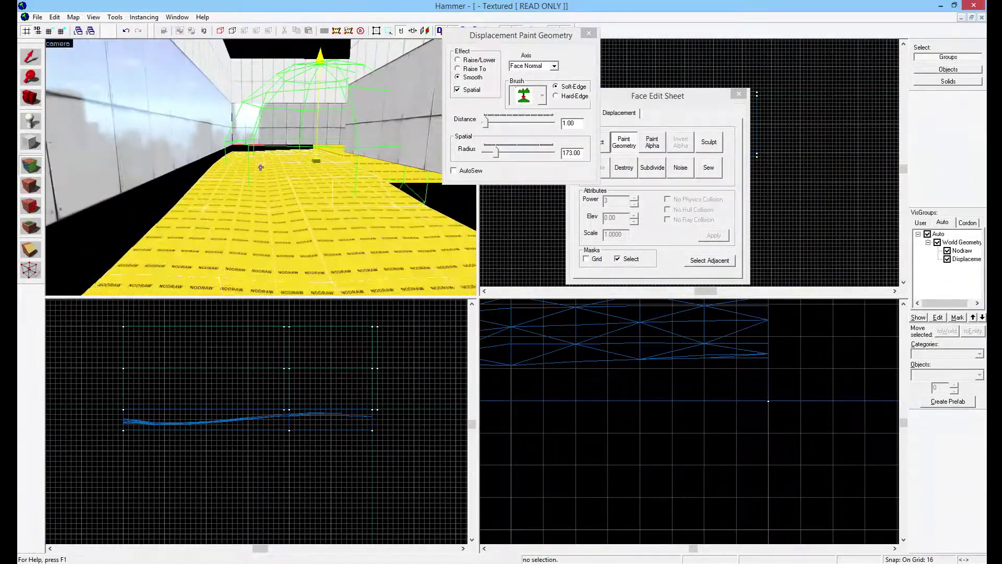
{"action": "key", "text": "s"}
{"action": "key", "text": "z"}
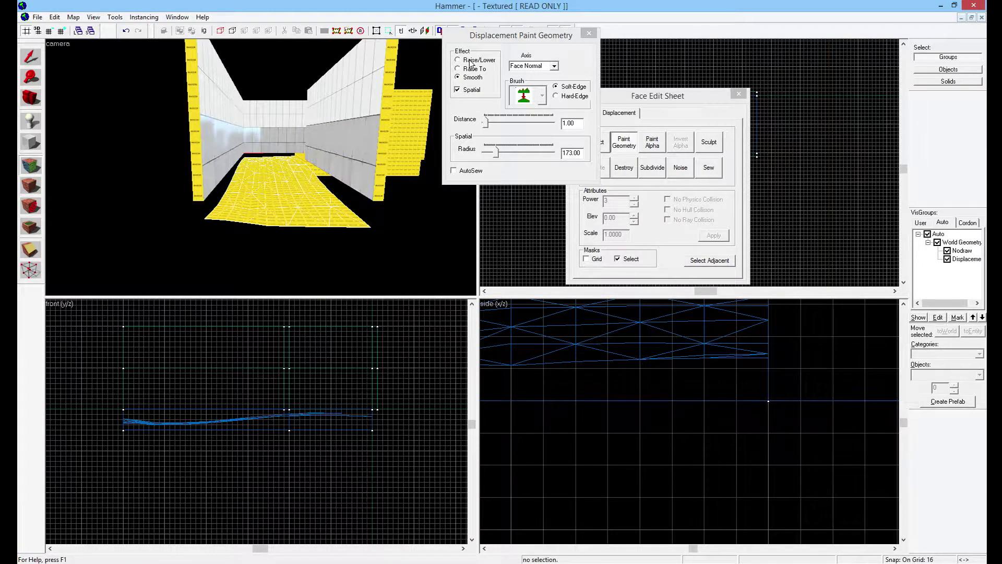
{"action": "left_click", "coordinate": [469, 60]}
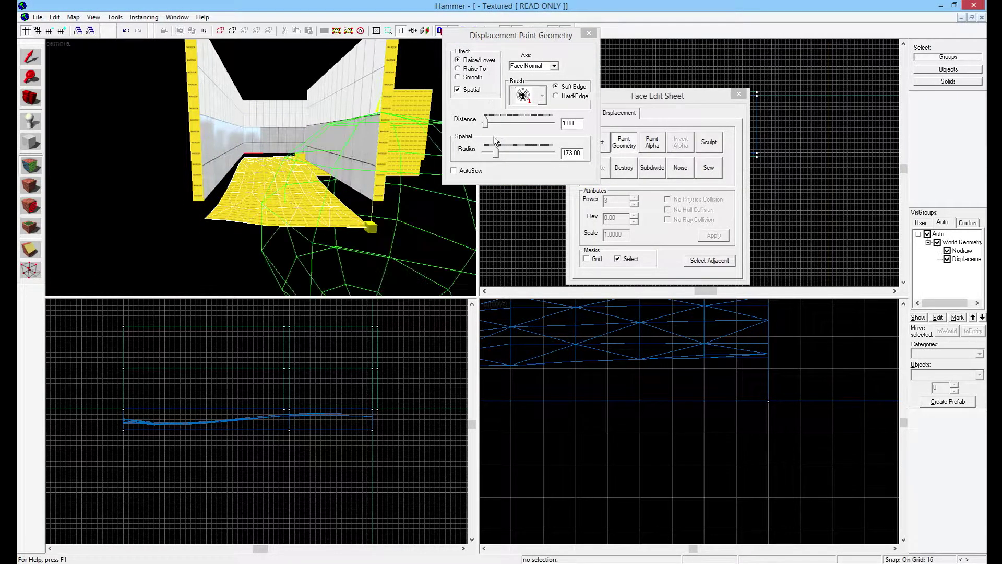
{"action": "left_click_drag", "start_coordinate": [497, 153], "coordinate": [526, 152]}
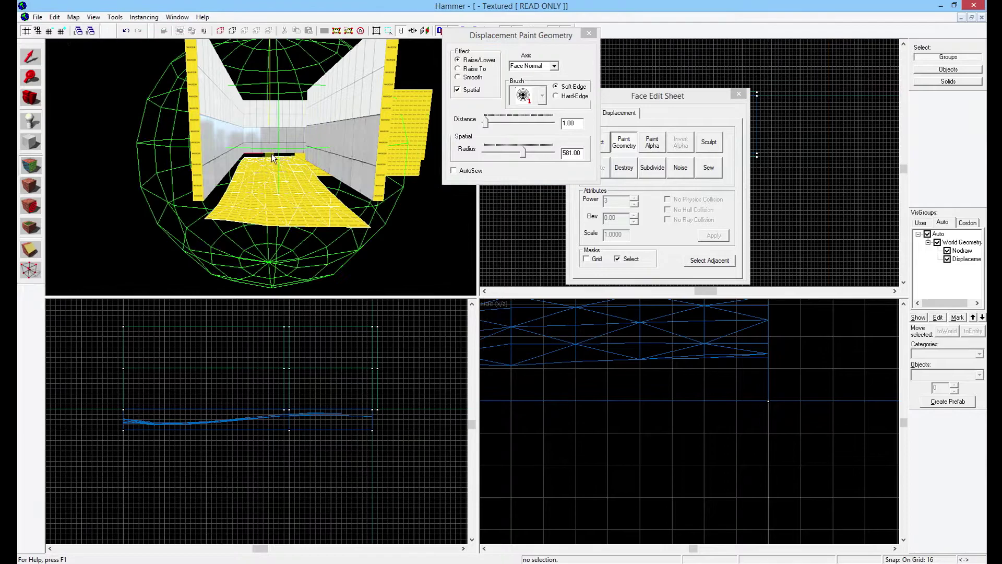
{"action": "left_click_drag", "start_coordinate": [269, 167], "coordinate": [277, 146]}
{"action": "right_click_drag", "start_coordinate": [277, 146], "coordinate": [273, 161]}
Create a displacement of power 3 on the top face of the side corridor's floor block.
{"action": "key", "text": "z"}
{"action": "key", "text": "w"}
{"action": "left_click", "coordinate": [260, 167]}
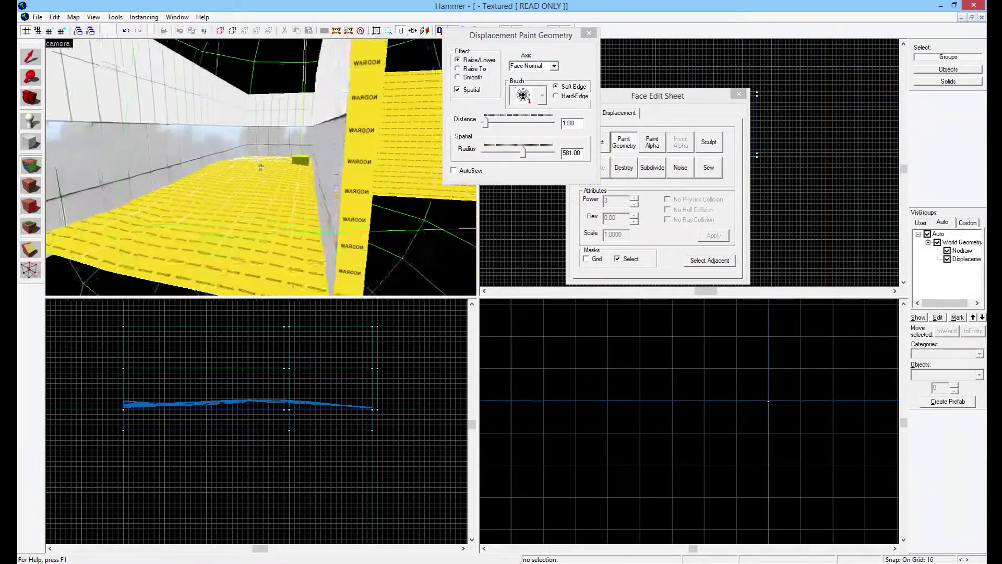
{"action": "key", "text": "w"}
{"action": "key", "text": "a"}
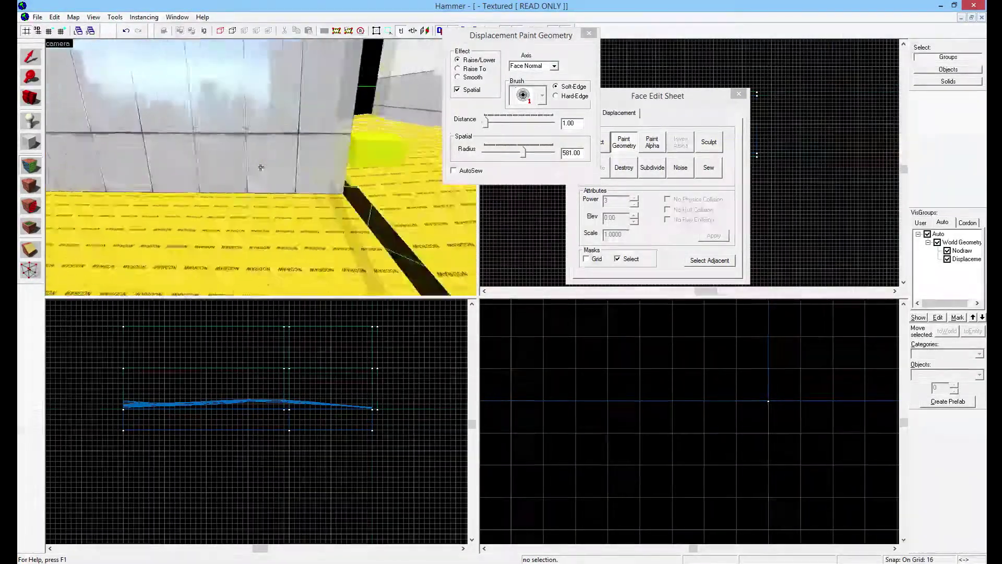
{"action": "key", "text": "s"}
{"action": "key", "text": "z"}
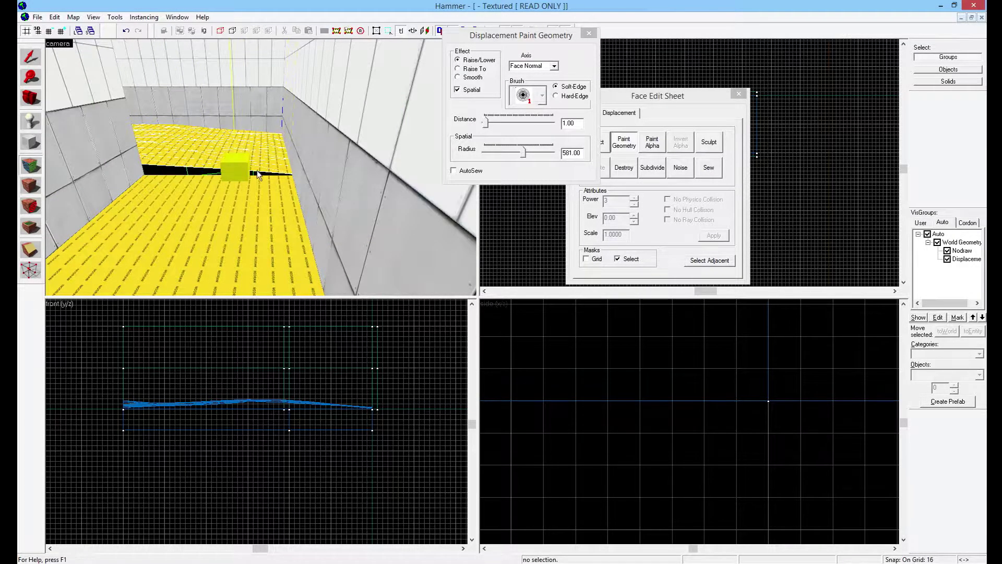
{"action": "left_click", "coordinate": [588, 33]}
{"action": "key", "text": "shift+a"}
{"action": "key", "text": "shift+a"}
{"action": "left_click", "coordinate": [226, 231]}
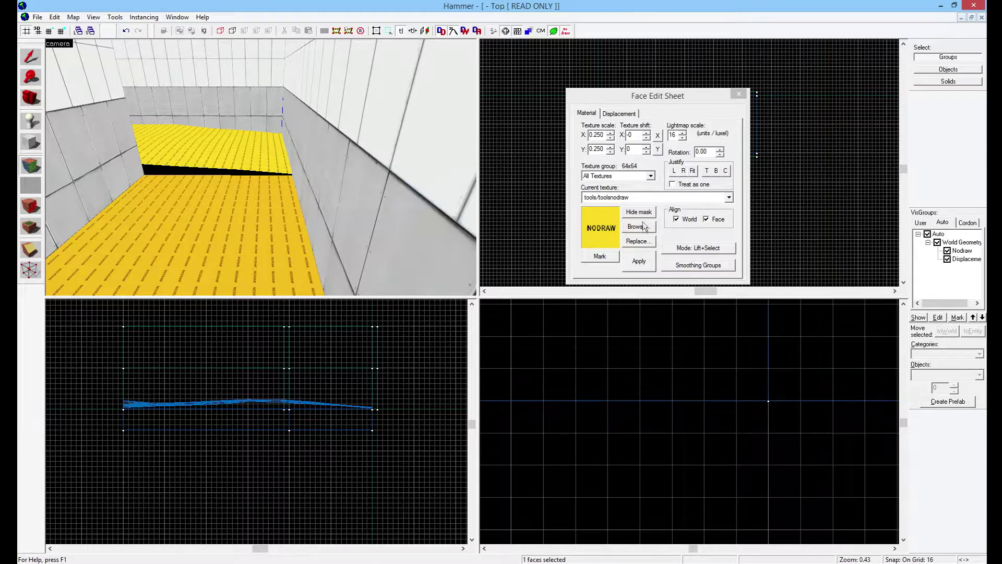
{"action": "left_click", "coordinate": [617, 114]}
{"action": "left_click", "coordinate": [596, 167]}
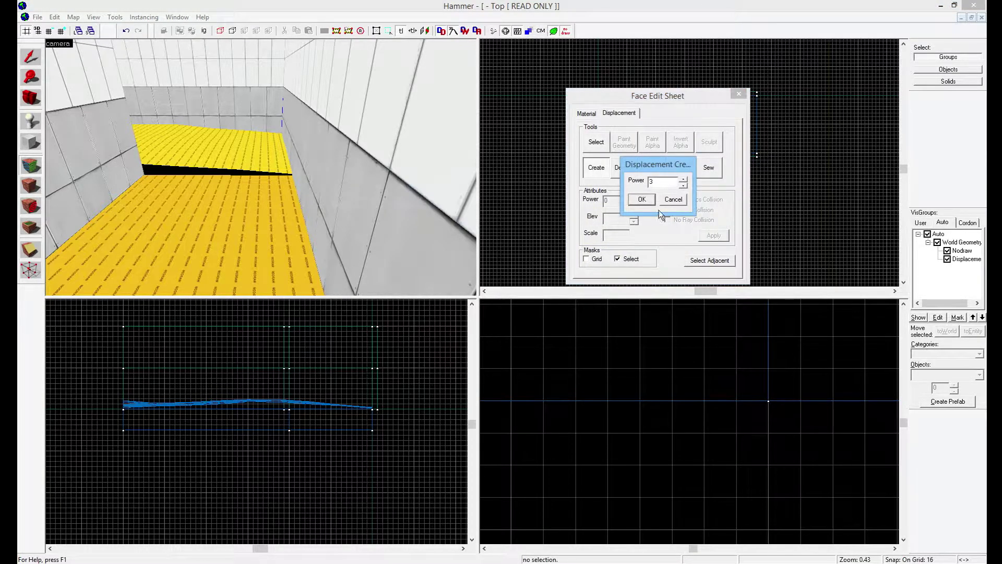
{"action": "left_click", "coordinate": [641, 197]}
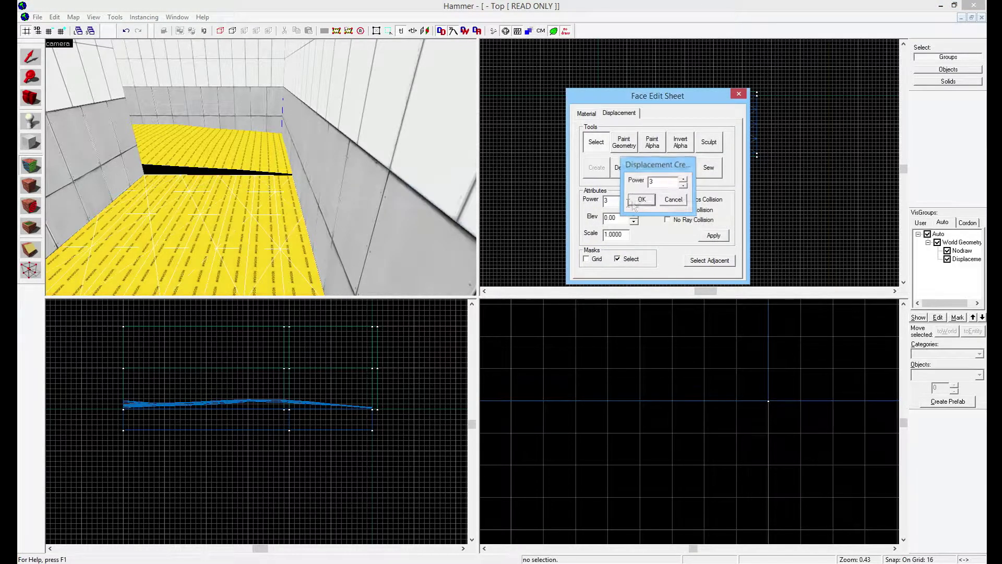
Paint the side corridor's floor displacement unevenly with the Raise/Lower effect along the face normal, with Spatial turned off.
{"action": "left_click", "coordinate": [628, 149]}
{"action": "key", "text": "z"}
{"action": "key", "text": "s"}
{"action": "key", "text": "w"}
{"action": "key", "text": "z"}
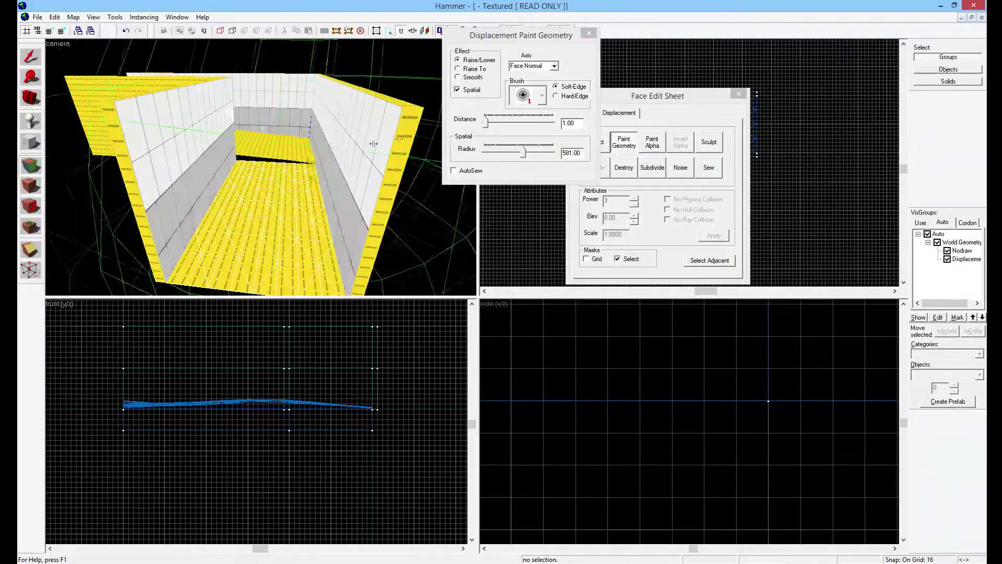
{"action": "left_click", "coordinate": [457, 89]}
{"action": "mouse_move", "coordinate": [234, 167]}
{"action": "left_mouse_down"}
{"action": "mouse_move", "coordinate": [217, 196]}
{"action": "mouse_move", "coordinate": [317, 160]}
{"action": "mouse_move", "coordinate": [323, 230]}
{"action": "mouse_move", "coordinate": [248, 204]}
{"action": "mouse_move", "coordinate": [230, 164]}
{"action": "mouse_move", "coordinate": [208, 238]}
{"action": "mouse_move", "coordinate": [274, 205]}
{"action": "mouse_move", "coordinate": [254, 250]}
{"action": "mouse_move", "coordinate": [336, 209]}
{"action": "left_mouse_up"}
Smooth the side corridor's uneven floor displacement with a spatial, soft-edged Smooth brush of radius 581.
{"action": "left_click", "coordinate": [472, 78]}
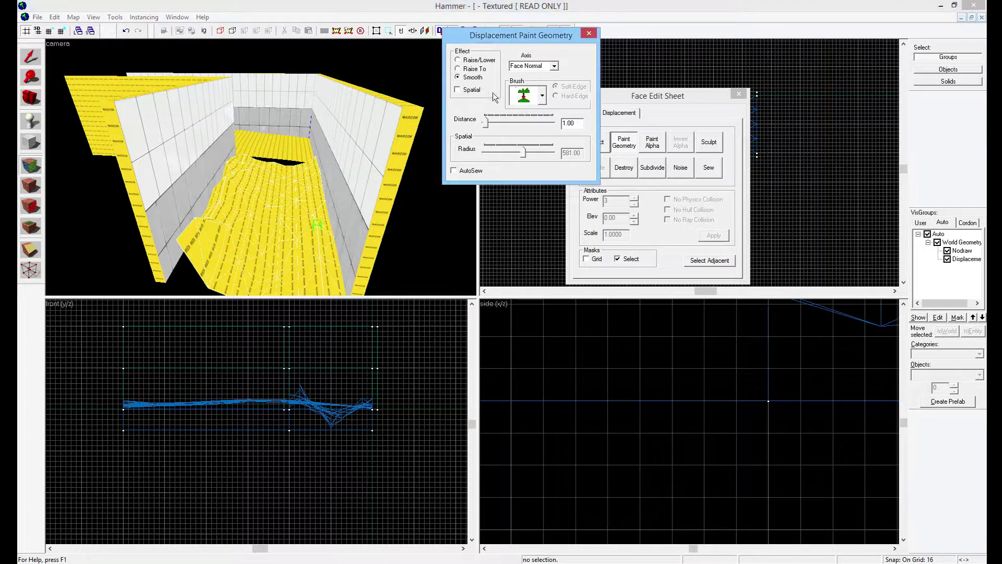
{"action": "left_click", "coordinate": [472, 89]}
{"action": "left_click_drag", "start_coordinate": [264, 199], "coordinate": [323, 206]}
Raise parts of the side corridor's floor along its walls with a spatial, soft-edged Raise/Lower brush of radius 17.
{"action": "key", "text": "z"}
{"action": "key", "text": "w"}
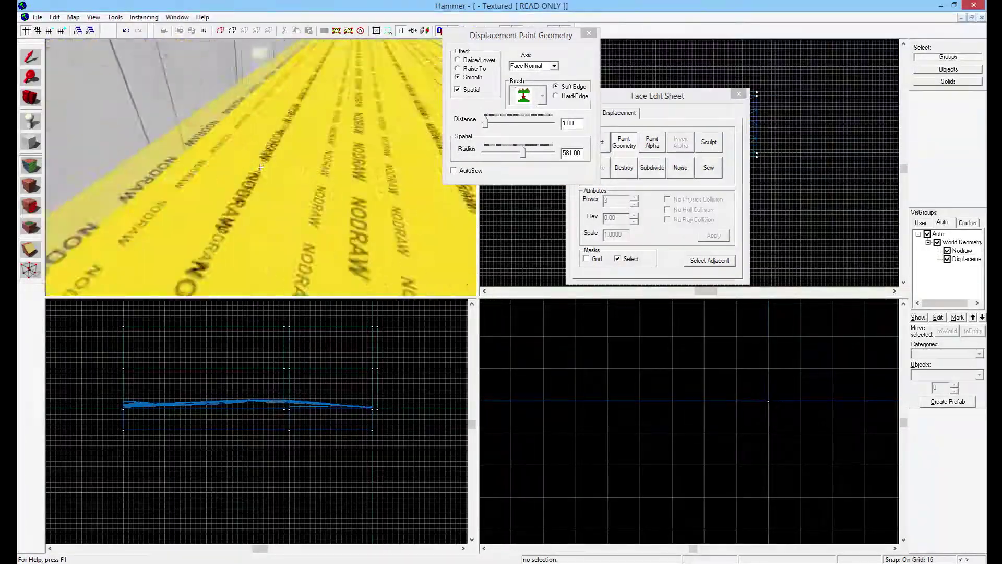
{"action": "key", "text": "s"}
{"action": "key", "text": "w"}
{"action": "key", "text": "s"}
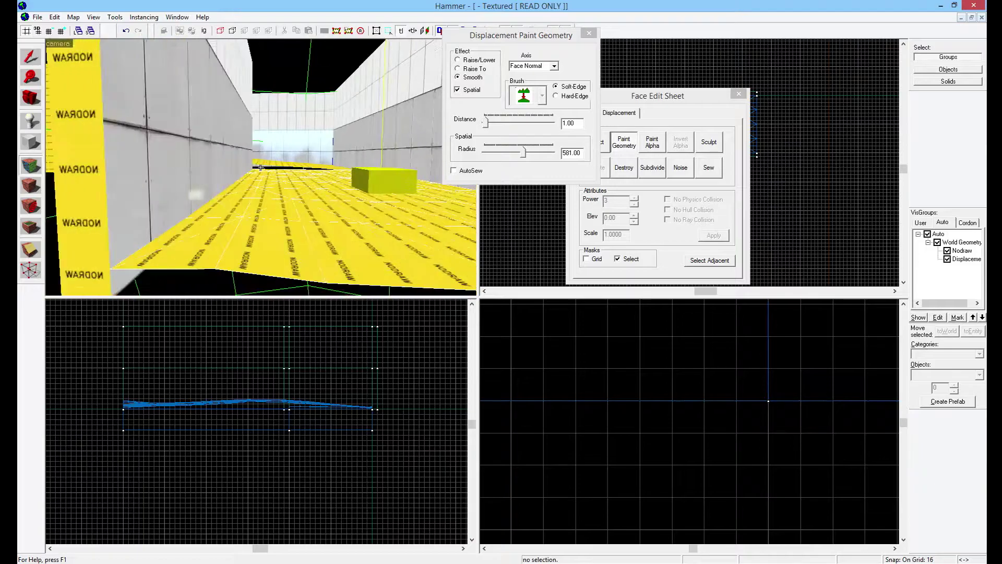
{"action": "key", "text": "z"}
{"action": "left_click", "coordinate": [459, 59]}
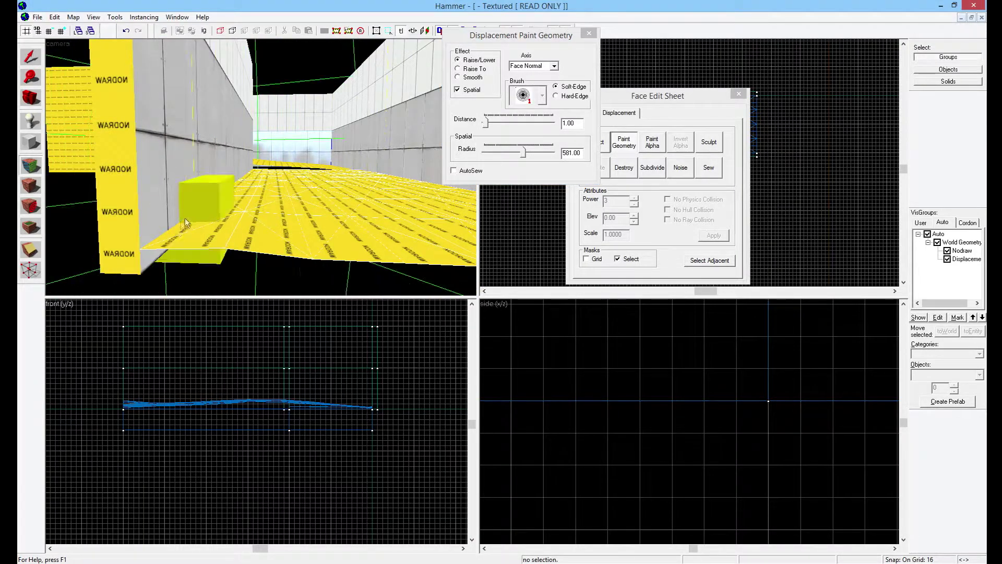
{"action": "left_click_drag", "start_coordinate": [523, 152], "coordinate": [486, 152]}
{"action": "left_click_drag", "start_coordinate": [191, 231], "coordinate": [247, 146]}
{"action": "key", "text": "z"}
{"action": "key", "text": "w"}
{"action": "key", "text": "z"}
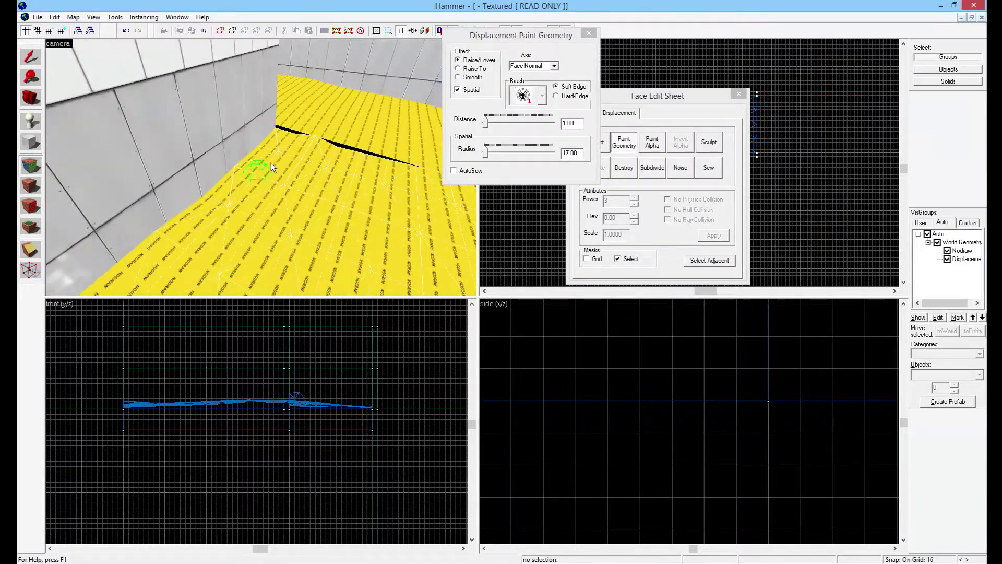
{"action": "left_click_drag", "start_coordinate": [255, 188], "coordinate": [287, 166]}
{"action": "key", "text": "z"}
{"action": "key", "text": "z"}
{"action": "left_click_drag", "start_coordinate": [395, 251], "coordinate": [257, 154]}
Smooth the raised edges of the side corridor's floor displacement with the Smooth effect, with Spatial turned off.
{"action": "key", "text": "z"}
{"action": "key", "text": "s"}
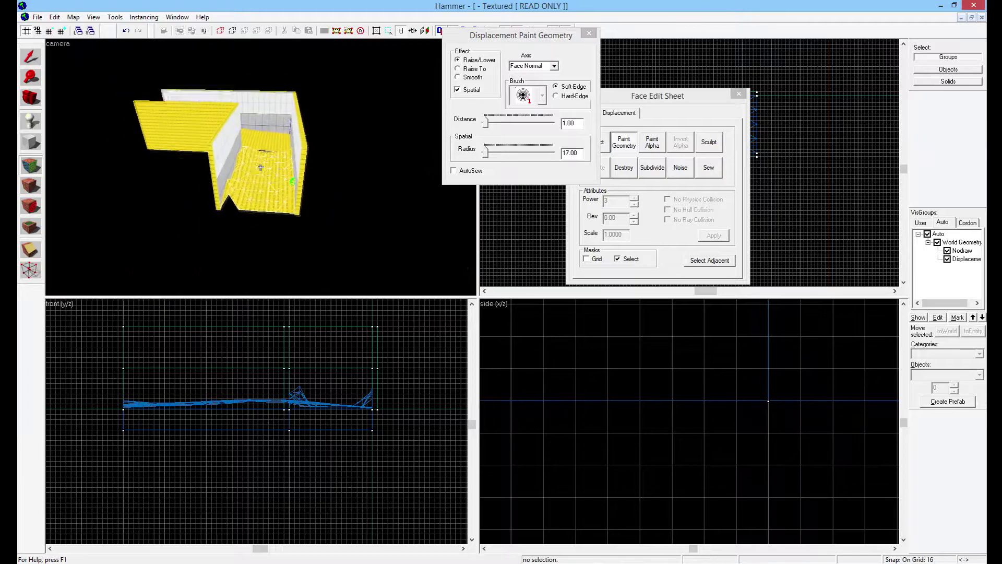
{"action": "key", "text": "z"}
{"action": "left_click", "coordinate": [473, 79]}
{"action": "left_click", "coordinate": [472, 90]}
{"action": "mouse_move", "coordinate": [224, 201]}
{"action": "left_mouse_down"}
{"action": "mouse_move", "coordinate": [253, 170]}
{"action": "mouse_move", "coordinate": [279, 173]}
{"action": "mouse_move", "coordinate": [290, 215]}
{"action": "left_mouse_up"}
{"action": "key", "text": "z"}
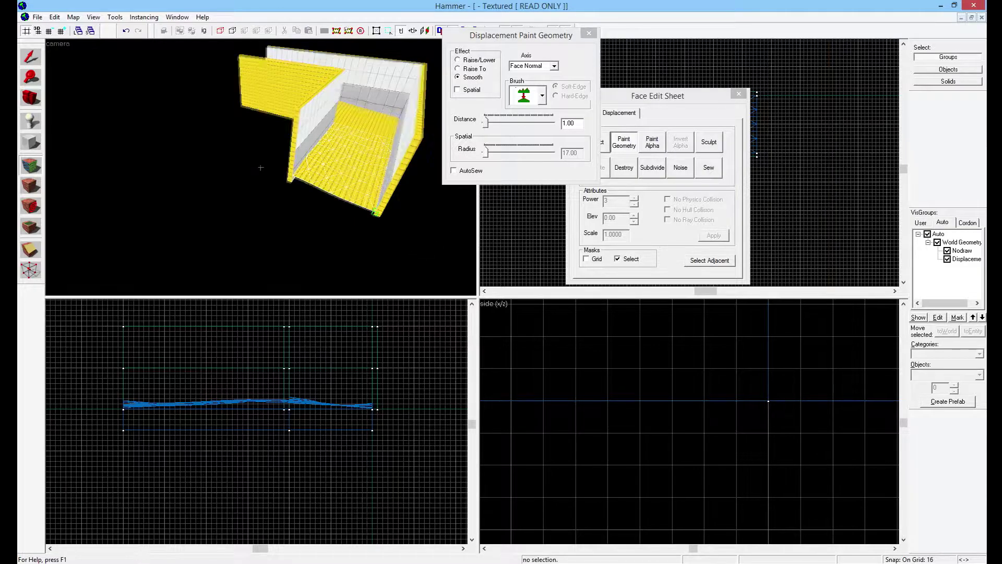
Examine the seam between the two floor displacements from several angles, then leave displacement editing.
{"action": "key", "text": "z"}
{"action": "key", "text": "w"}
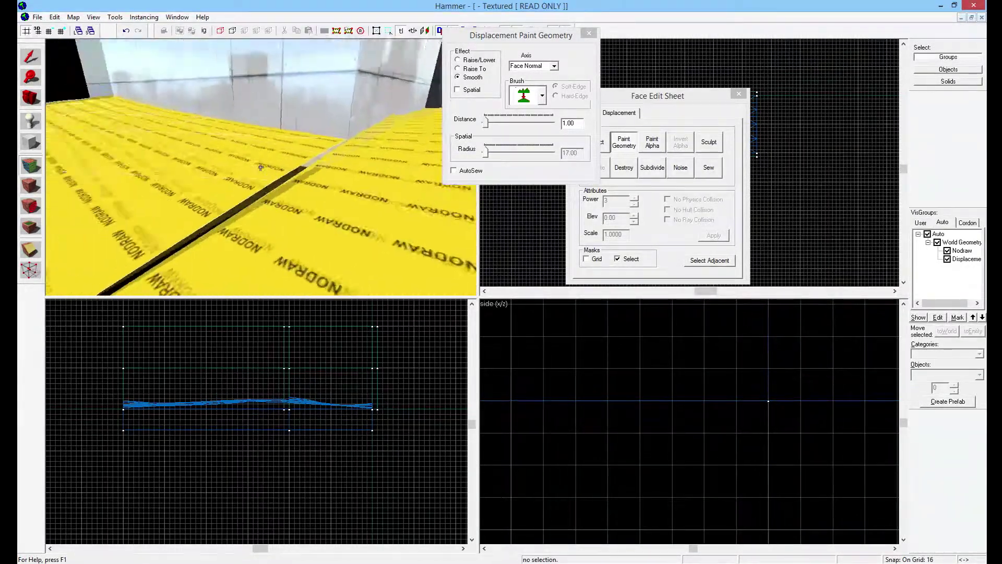
{"action": "key", "text": "z"}
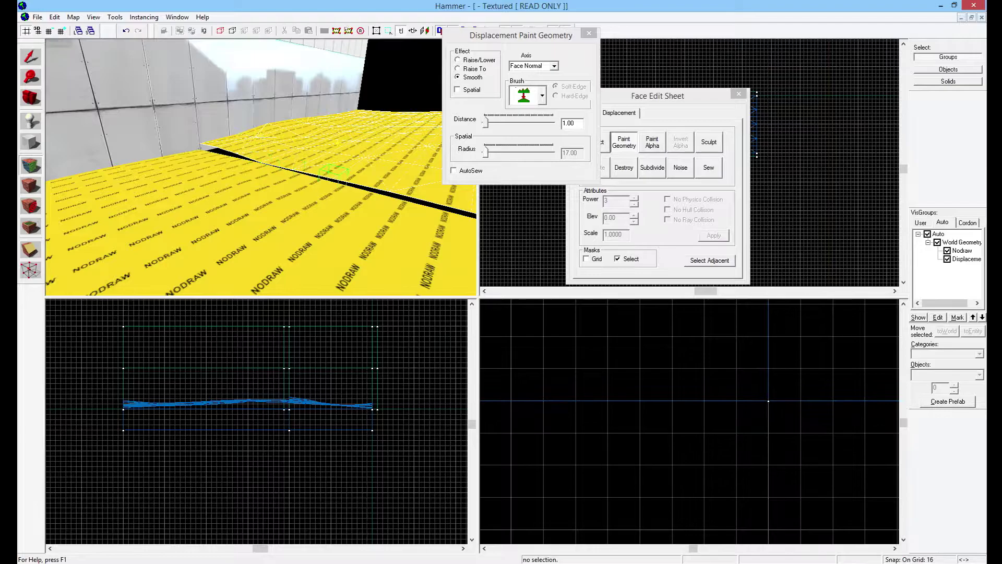
{"action": "key", "text": "z"}
{"action": "key", "text": "a"}
{"action": "key", "text": "z"}
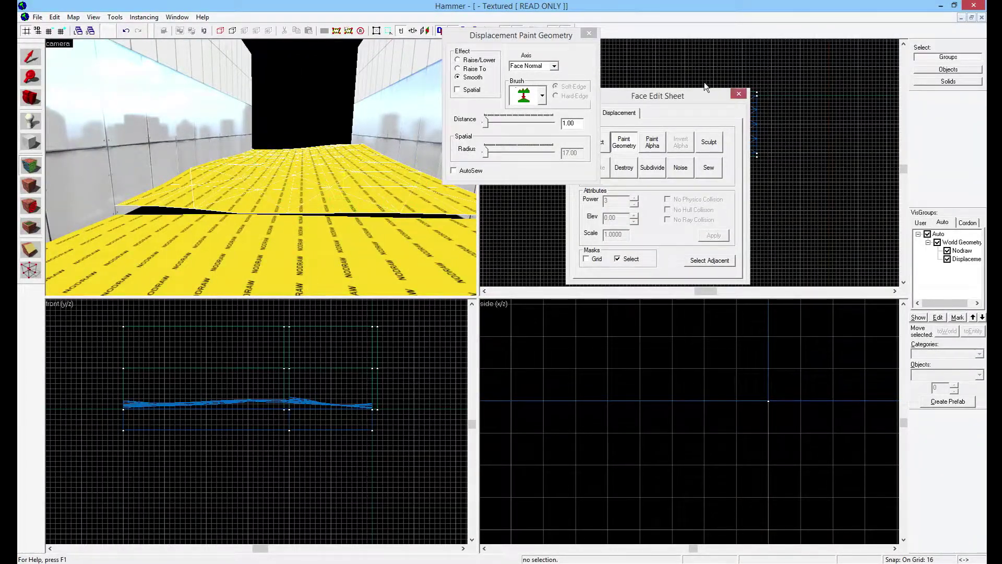
{"action": "left_click", "coordinate": [589, 33]}
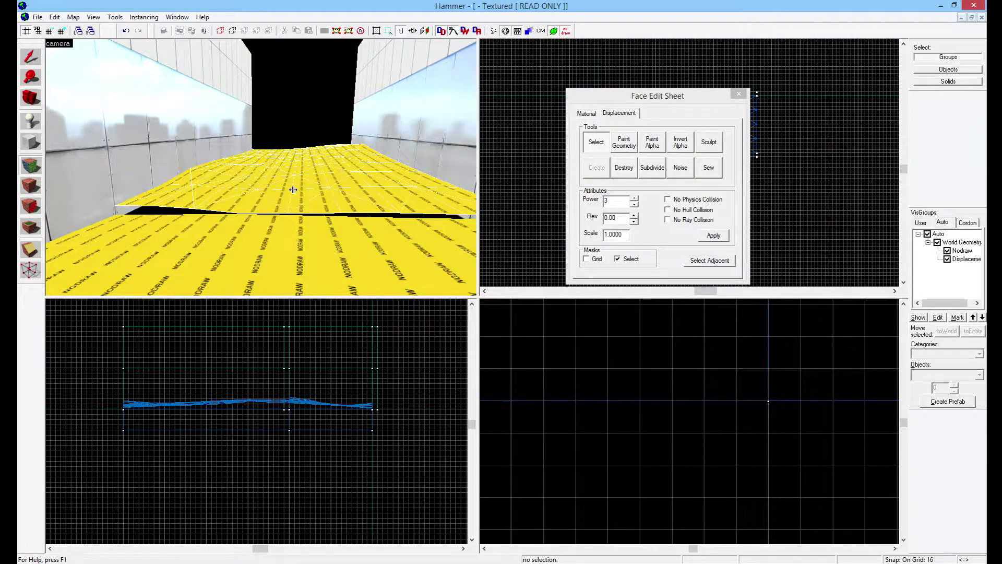
{"action": "key", "text": "z"}
{"action": "key", "text": "s"}
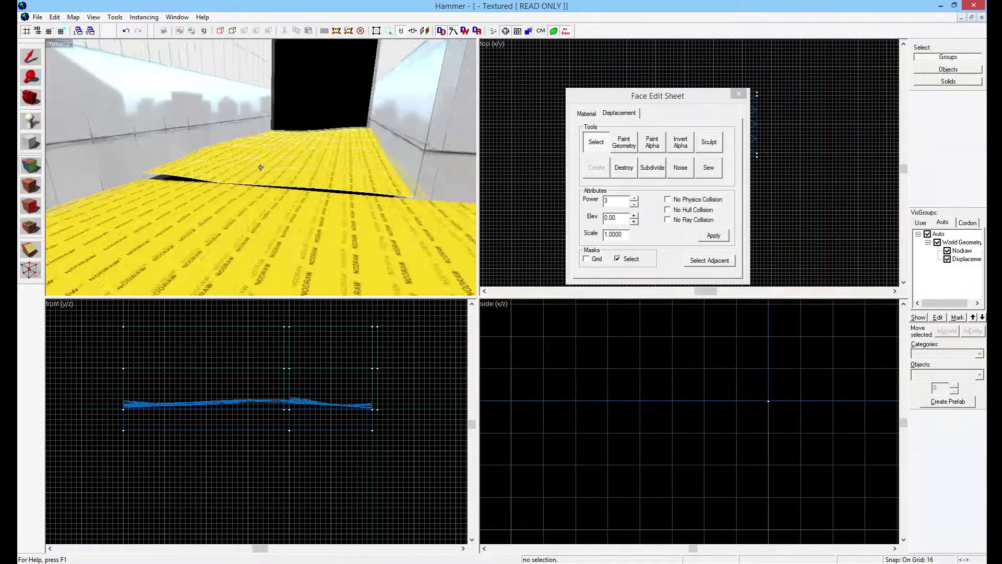
{"action": "key", "text": "d"}
{"action": "key", "text": "z"}
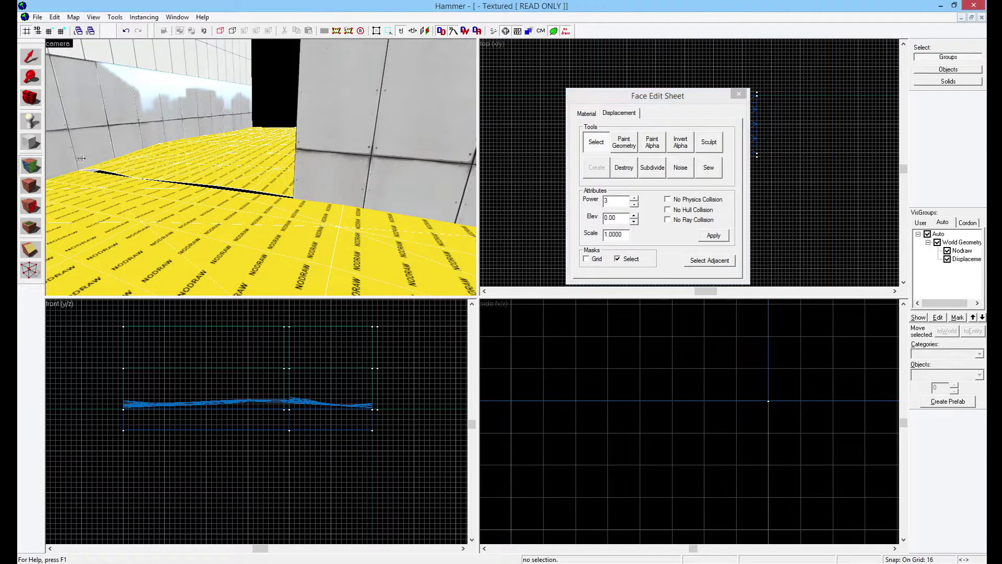
{"action": "key", "text": "z"}
{"action": "key", "text": "a"}
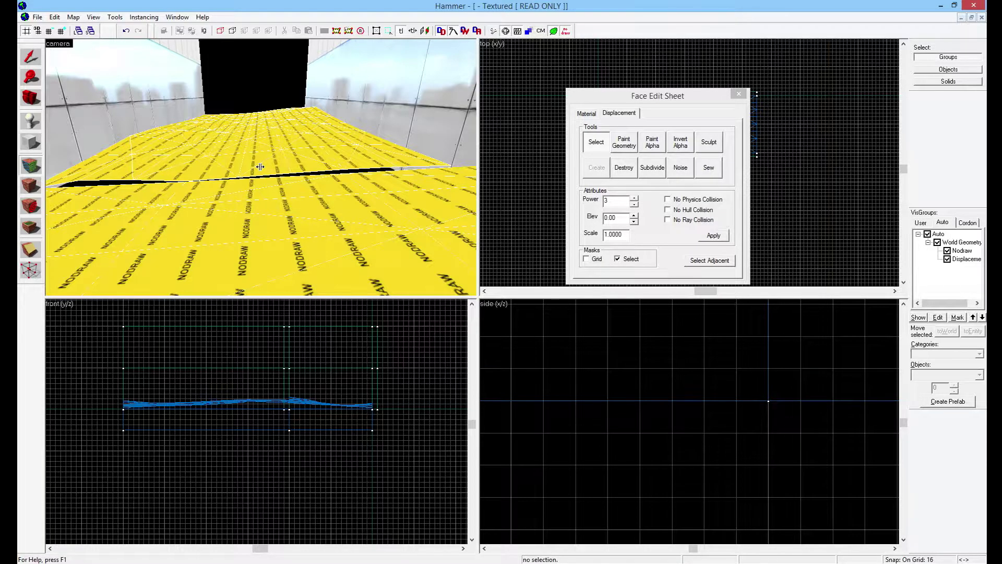
{"action": "left_click", "coordinate": [741, 94]}
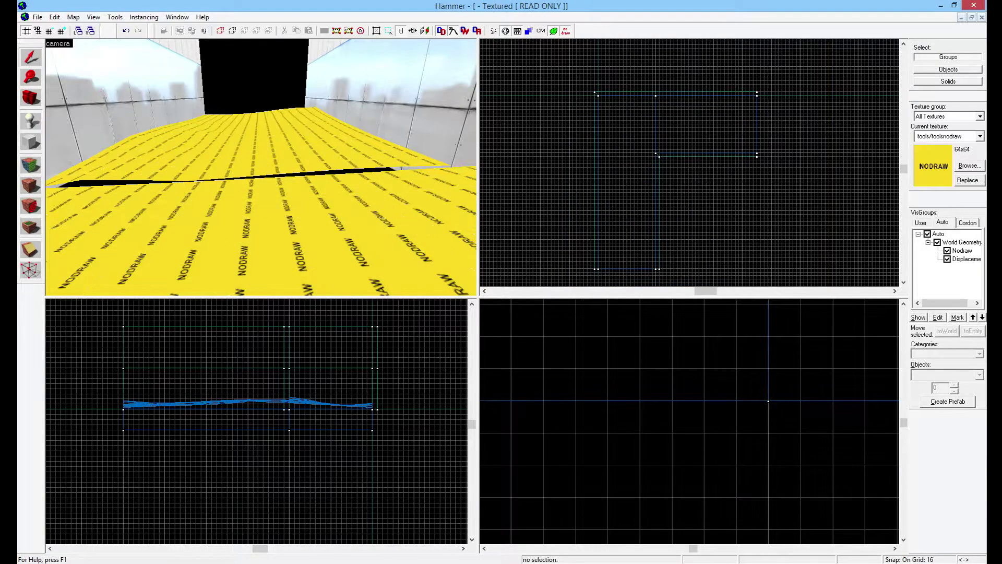
Shorten the main floor block to 512 units and fill the corridor's corner with a separate displaced floor block.
{"action": "left_click", "coordinate": [275, 245]}
{"action": "mouse_move", "coordinate": [627, 92]}
{"action": "left_mouse_down"}
{"action": "mouse_move", "coordinate": [632, 208]}
{"action": "mouse_move", "coordinate": [631, 150]}
{"action": "left_mouse_up"}
{"action": "left_click_drag", "start_coordinate": [627, 214], "coordinate": [629, 154]}
{"action": "key", "text": "z"}
{"action": "key", "text": "s"}
{"action": "key", "text": "z"}
Select the main and corner floor displacements together and sew their shared edge.
{"action": "left_click", "coordinate": [31, 167]}
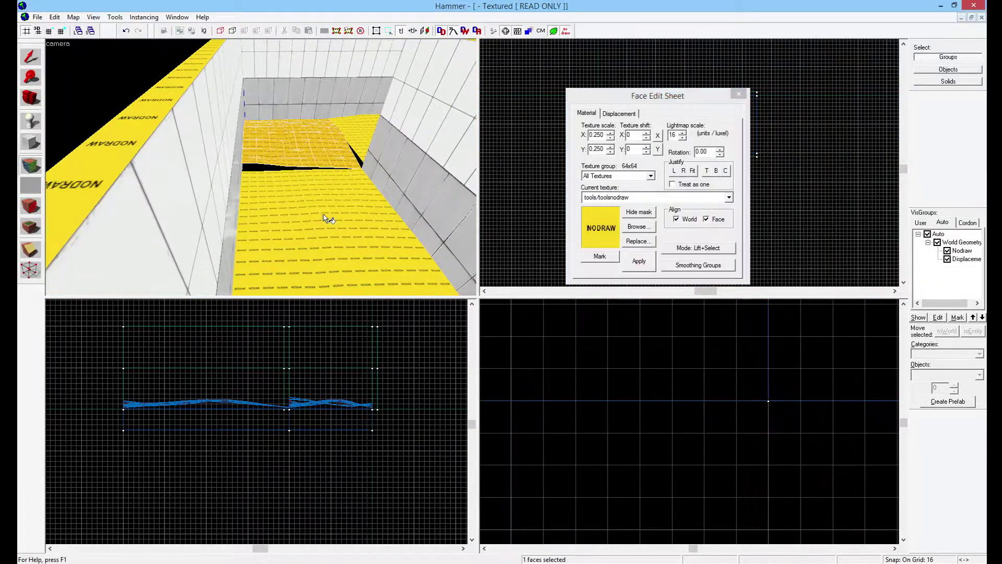
{"action": "left_click", "coordinate": [328, 219]}
{"action": "left_click", "coordinate": [327, 147], "text": "ctrl"}
{"action": "left_click", "coordinate": [365, 138], "text": "ctrl"}
{"action": "left_click", "coordinate": [325, 214]}
{"action": "left_click", "coordinate": [313, 141], "text": "ctrl"}
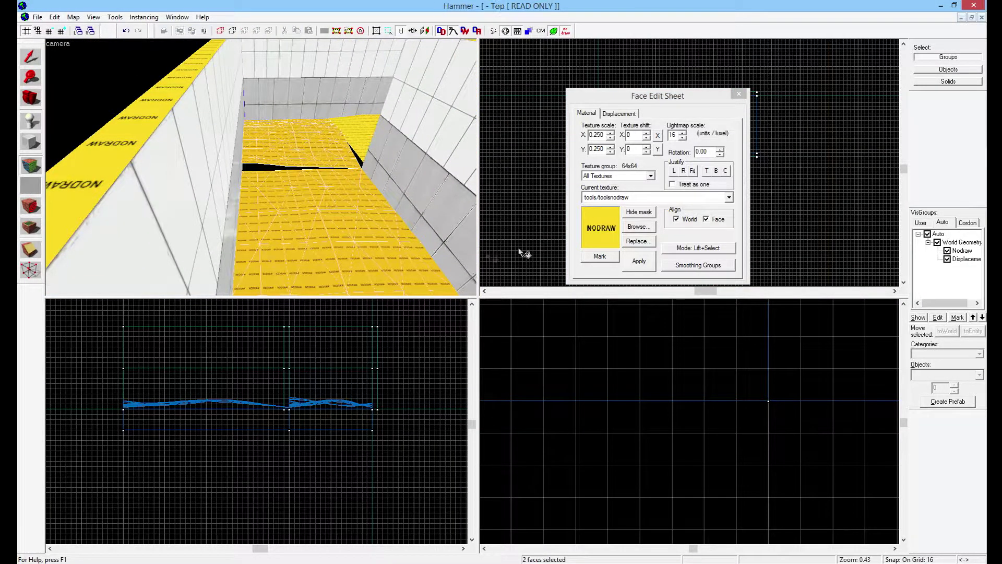
{"action": "left_click", "coordinate": [627, 114]}
{"action": "left_click", "coordinate": [707, 167]}
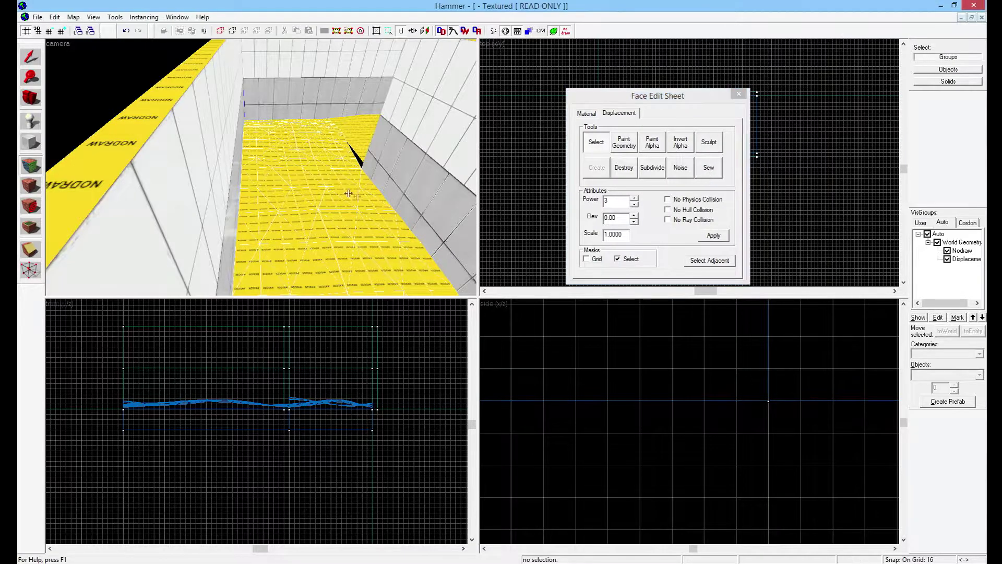
Sew the corner floor to the side corridor's floor, including the remaining gap at the corridor's inner corner.
{"action": "left_click", "coordinate": [710, 170]}
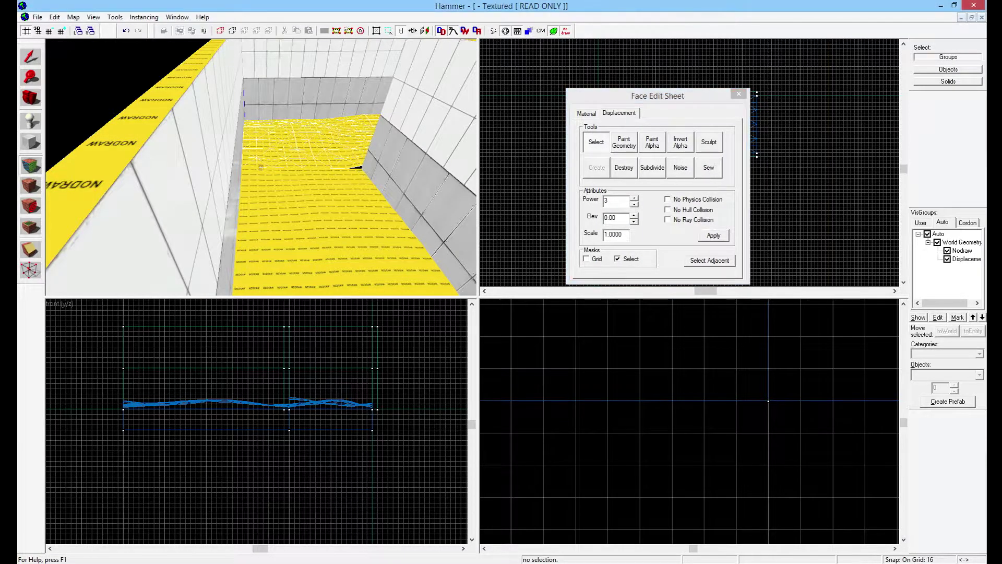
{"action": "key", "text": "z"}
{"action": "key", "text": "w"}
{"action": "key", "text": "z"}
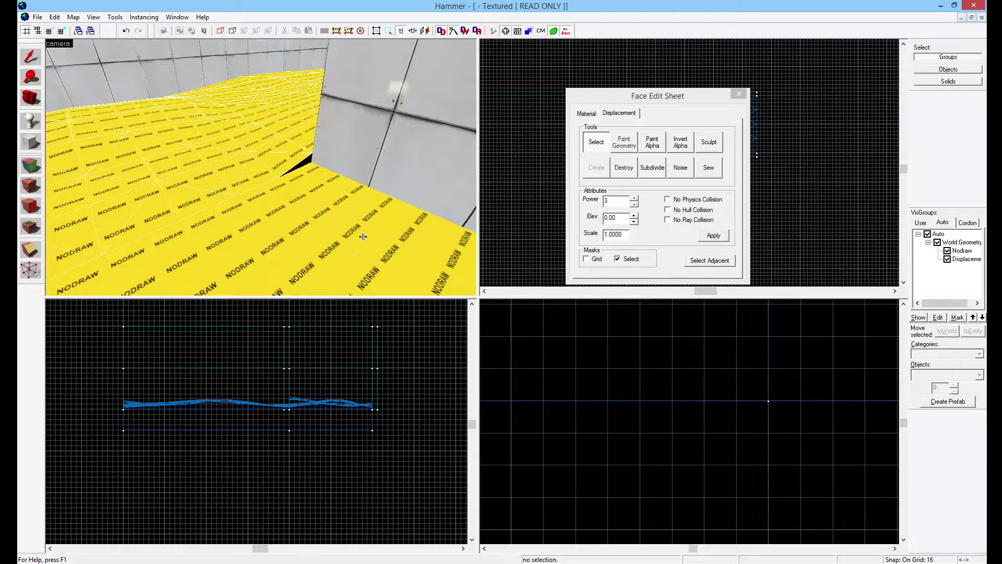
{"action": "left_click", "coordinate": [311, 158]}
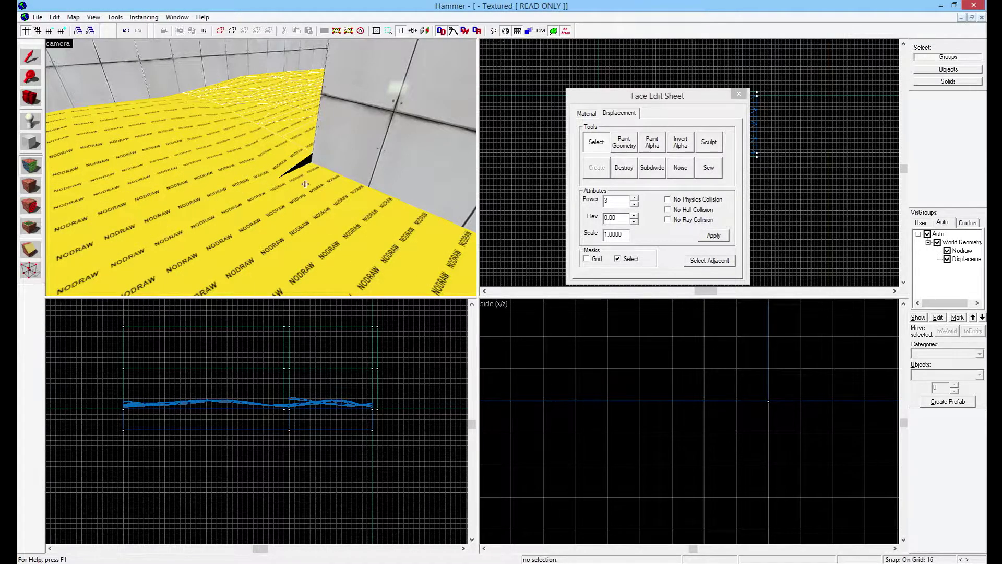
{"action": "left_click", "coordinate": [703, 173]}
{"action": "key", "text": "z"}
{"action": "key", "text": "z"}
{"action": "left_click", "coordinate": [738, 94]}
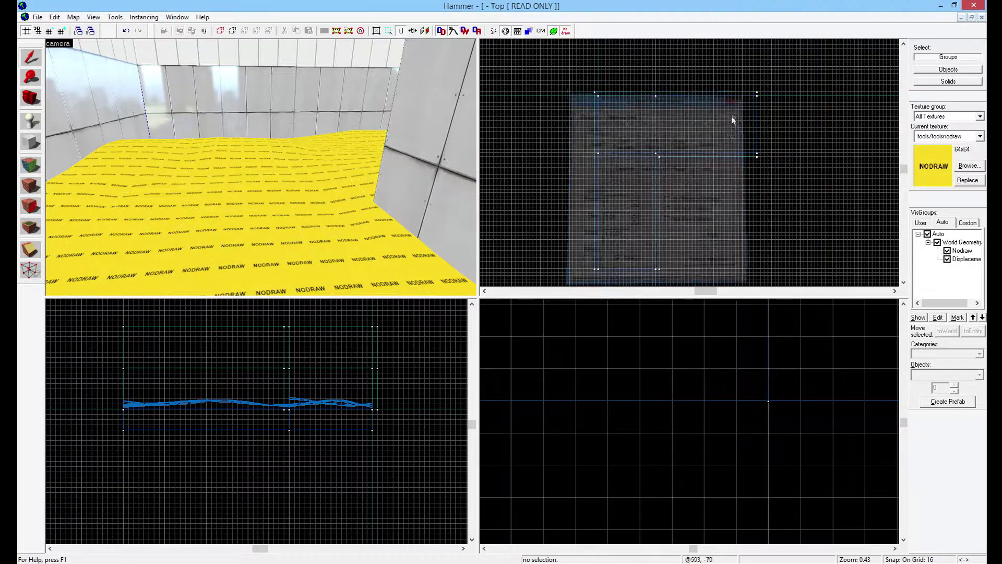
Remove the corner floor block and stretch the main floor's outer end vertex into the corner, making the block 768 units long with a diagonal end.
{"action": "left_click", "coordinate": [256, 174]}
{"action": "left_click", "coordinate": [652, 195]}
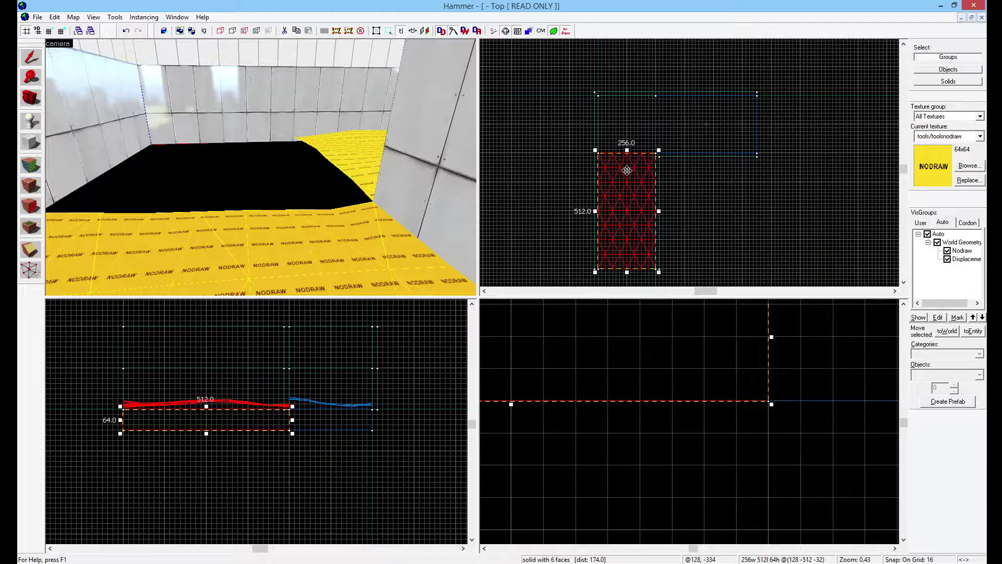
{"action": "key", "text": "shift+v"}
{"action": "left_click_drag", "start_coordinate": [598, 153], "coordinate": [599, 95]}
{"action": "left_click", "coordinate": [31, 57]}
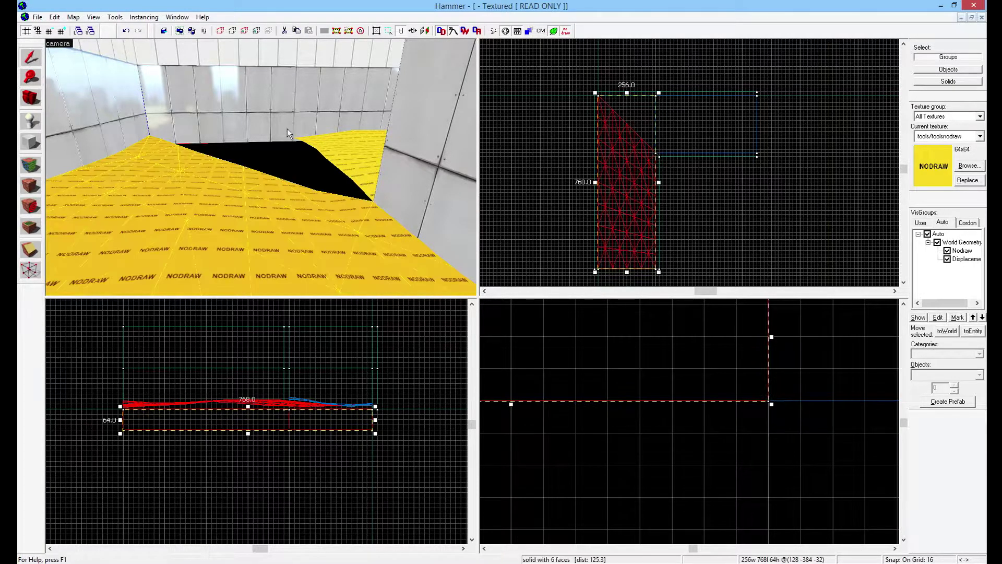
Stretch the side corridor floor's outer end vertex to the L's outer corner so its end meets the main floor along the diagonal.
{"action": "left_click", "coordinate": [653, 99]}
{"action": "key", "text": "shift+v"}
{"action": "left_click_drag", "start_coordinate": [654, 95], "coordinate": [599, 95]}
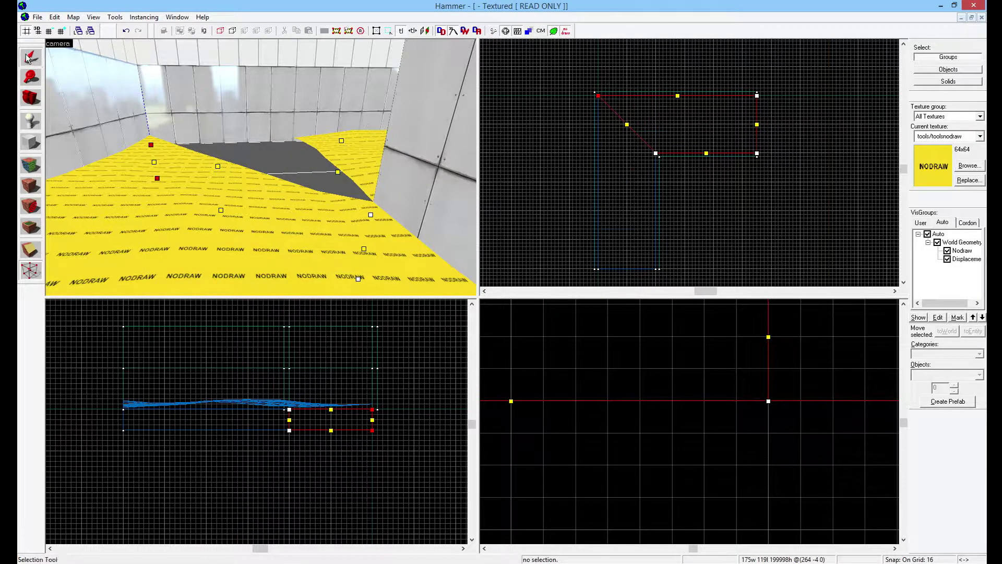
{"action": "left_click", "coordinate": [30, 56]}
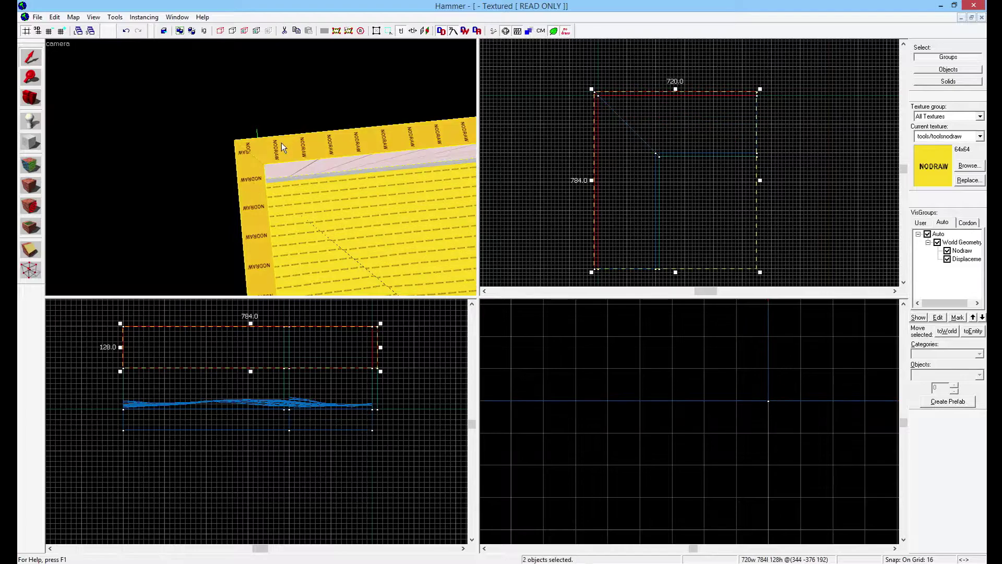
Select the main and side floor displacement faces together and sew them along the diagonal corner joint.
{"action": "key", "text": "z"}
{"action": "key", "text": "z"}
{"action": "left_click", "coordinate": [311, 184]}
{"action": "left_click", "coordinate": [323, 130], "text": "ctrl"}
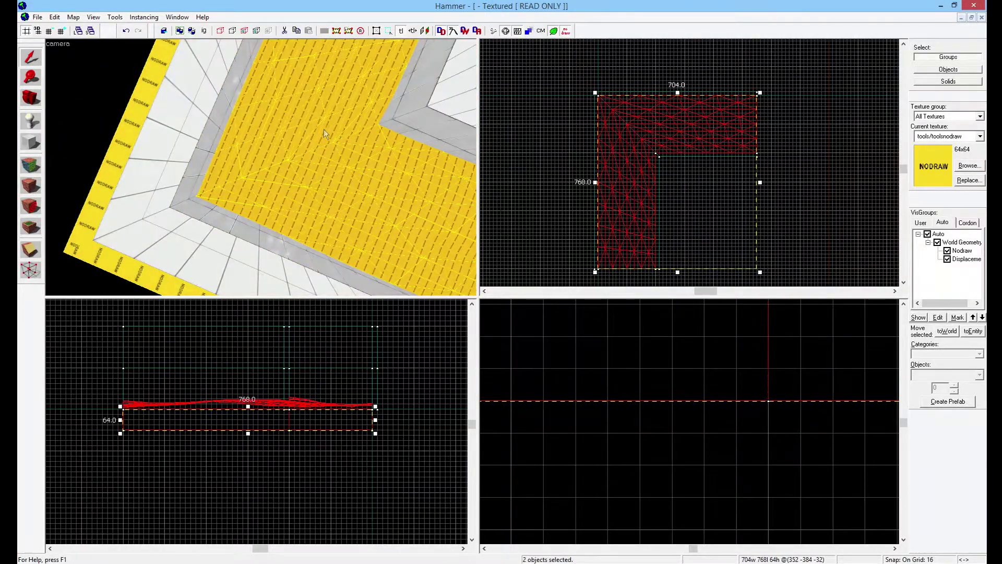
{"action": "key", "text": "z"}
{"action": "key", "text": "w"}
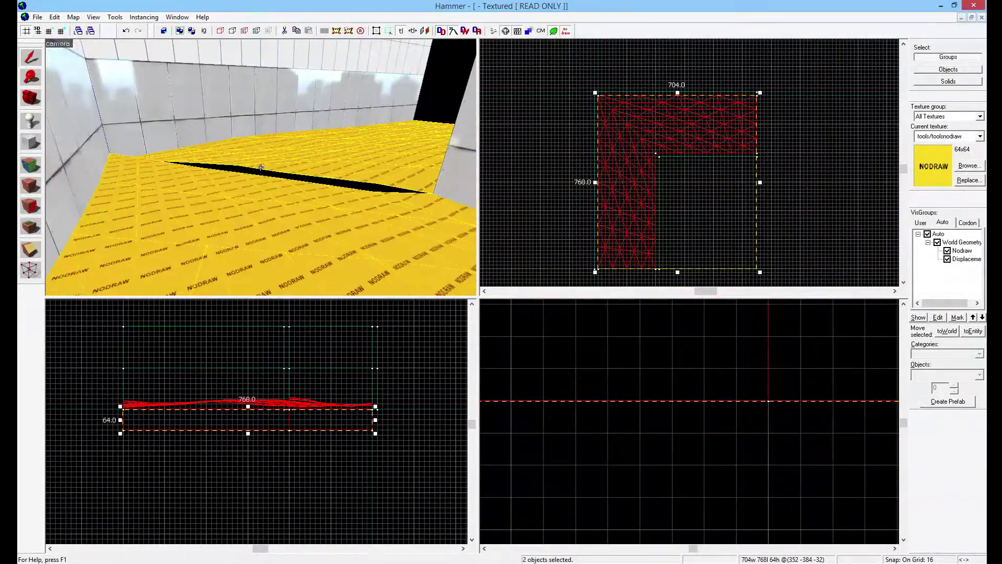
{"action": "key", "text": "shift+a"}
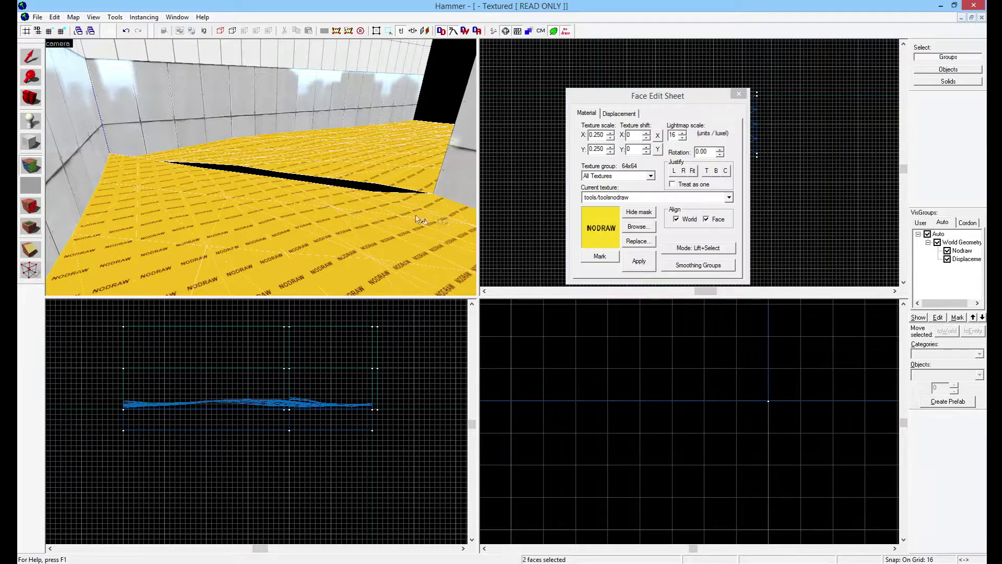
{"action": "left_click", "coordinate": [616, 113]}
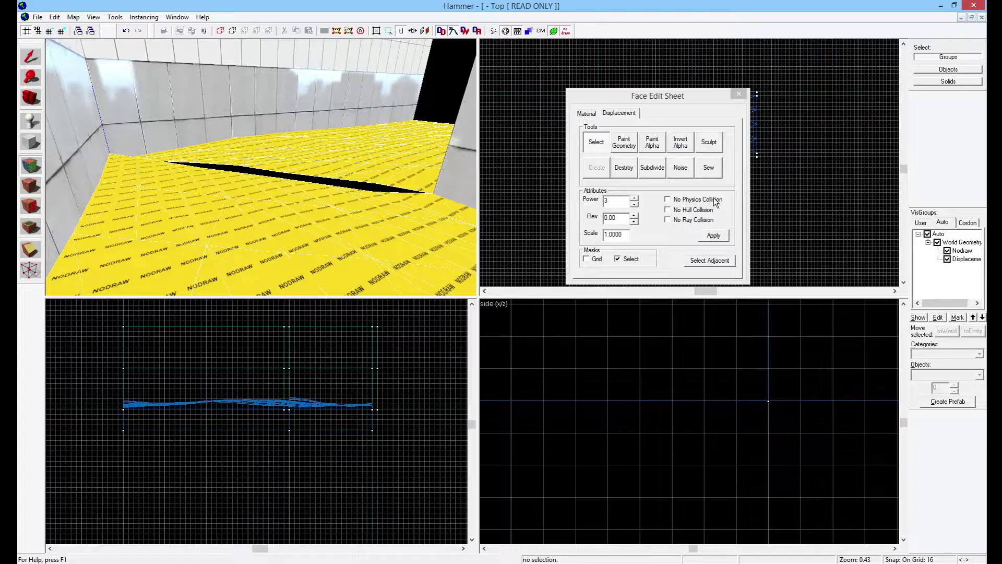
{"action": "left_click", "coordinate": [708, 168]}
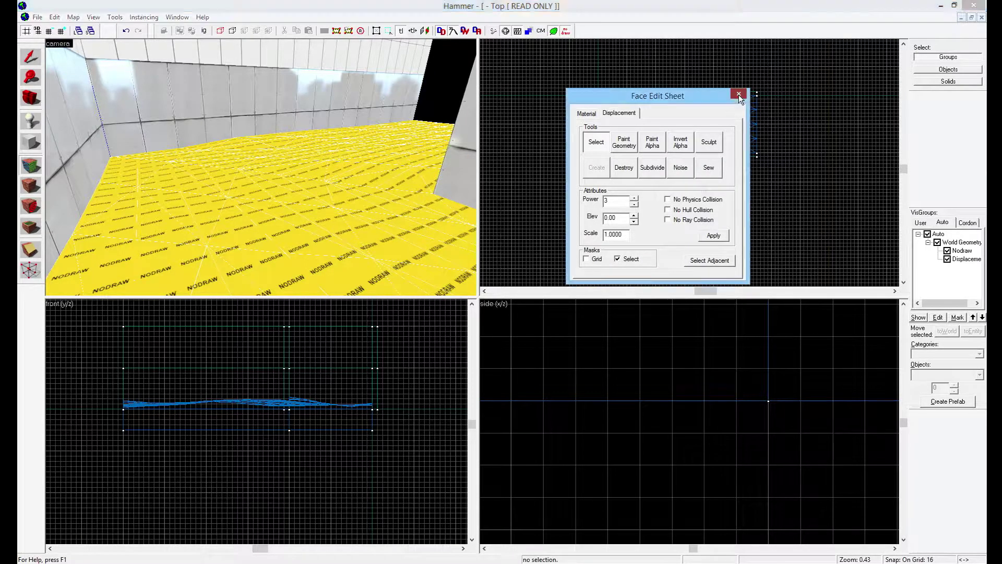
{"action": "left_click", "coordinate": [738, 94]}
Raise the main floor displacement at the corridor's inner corner with Paint Geometry, using Raise/Lower with Spatial turned off.
{"action": "key", "text": "z"}
{"action": "key", "text": "s"}
{"action": "key", "text": "w"}
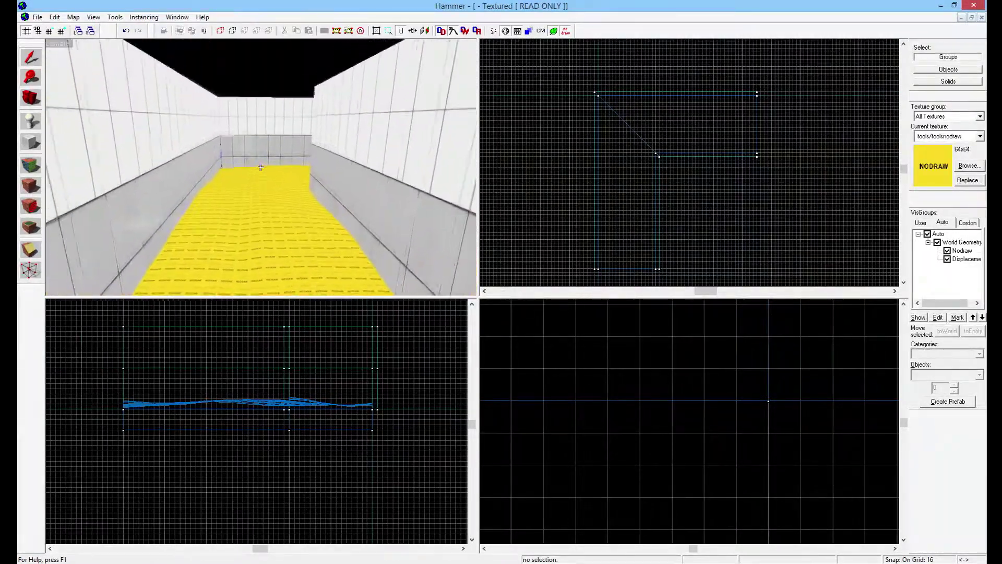
{"action": "key", "text": "w"}
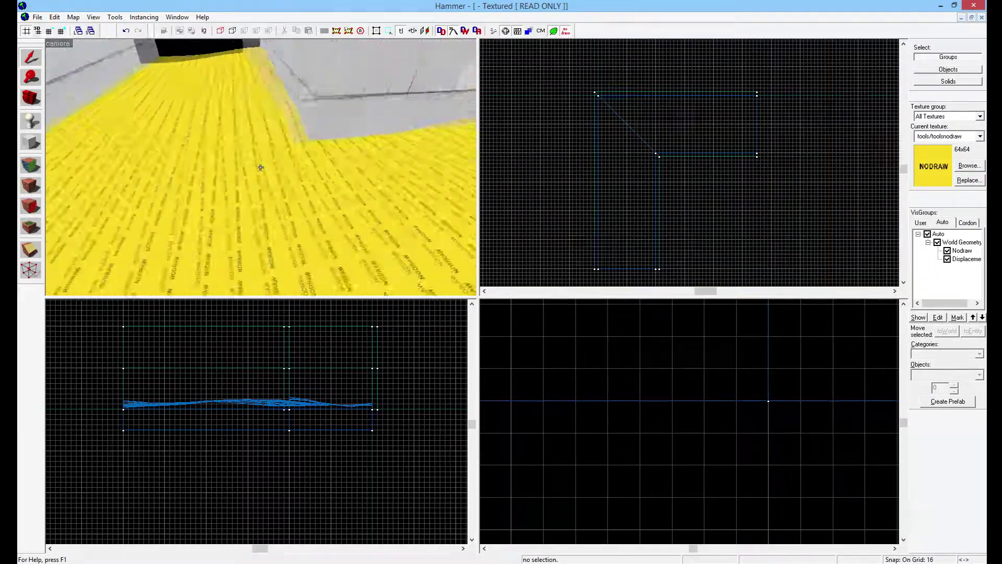
{"action": "key", "text": "w"}
{"action": "key", "text": "z"}
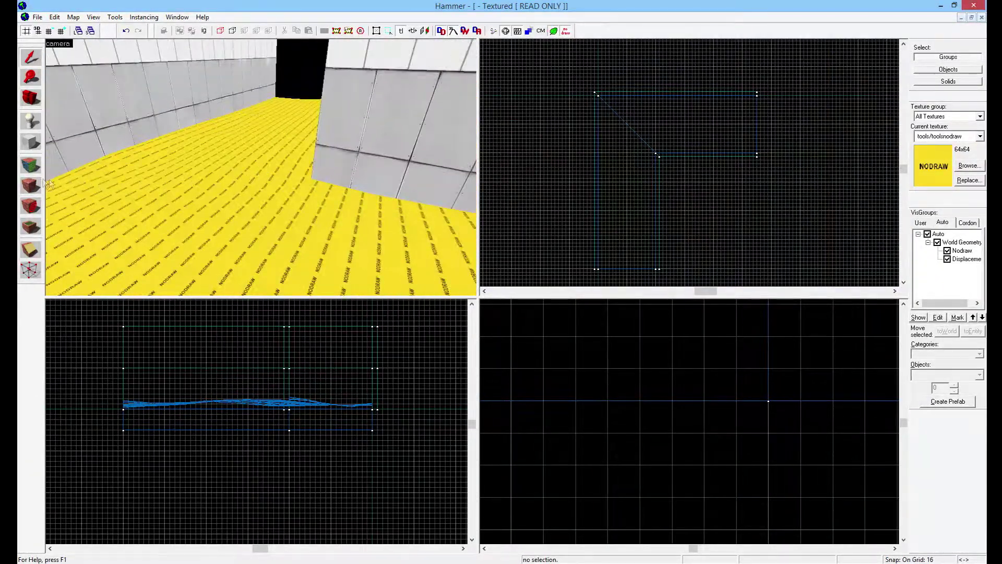
{"action": "key", "text": "shift+a"}
{"action": "left_click", "coordinate": [323, 246]}
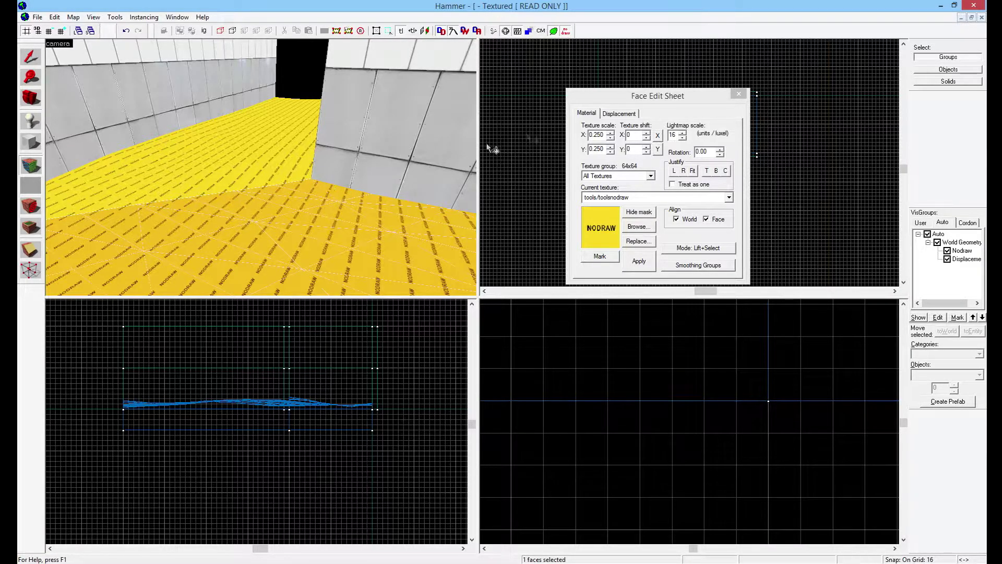
{"action": "left_click", "coordinate": [622, 114]}
{"action": "left_click", "coordinate": [624, 142]}
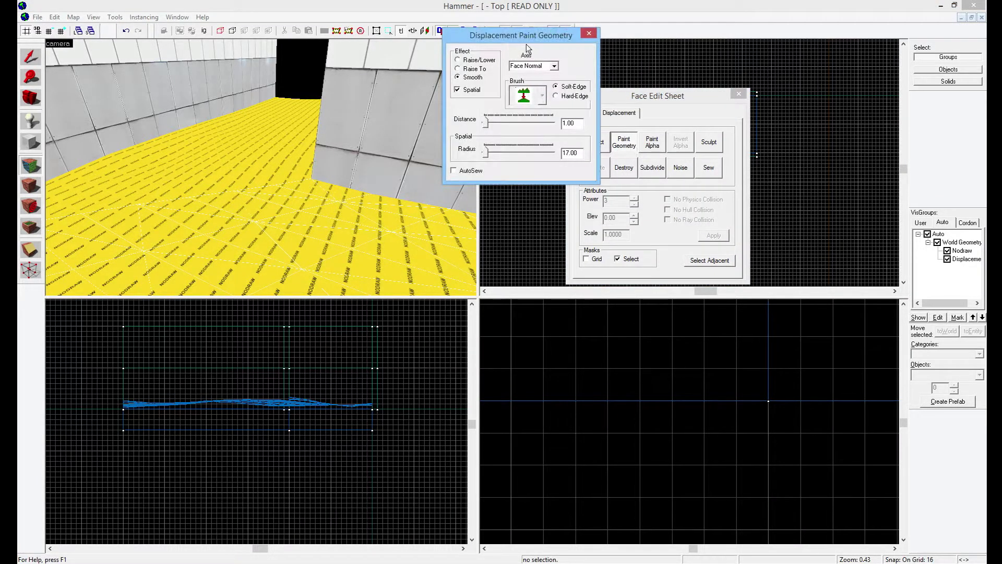
{"action": "left_click_drag", "start_coordinate": [537, 36], "coordinate": [648, 25]}
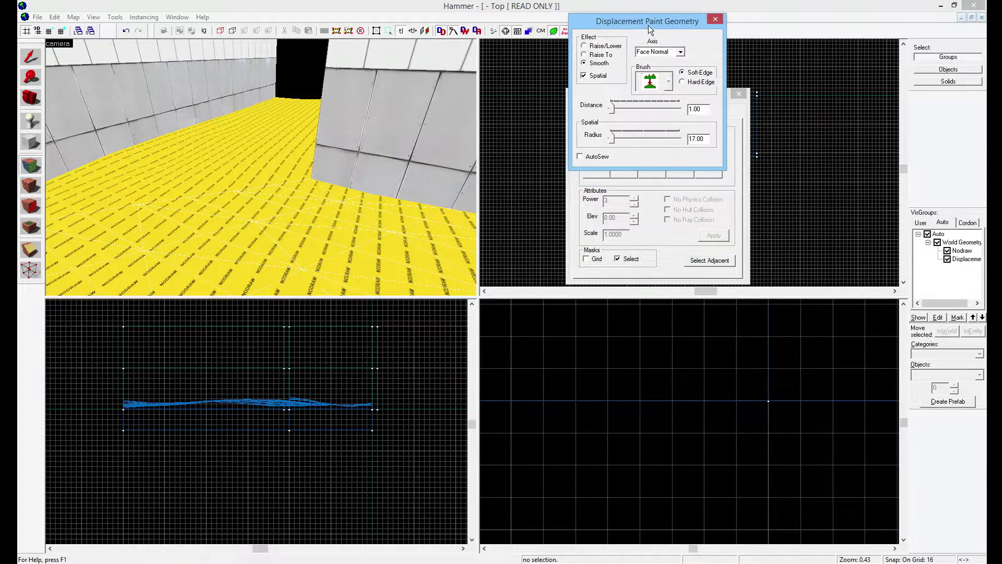
{"action": "left_click", "coordinate": [597, 77]}
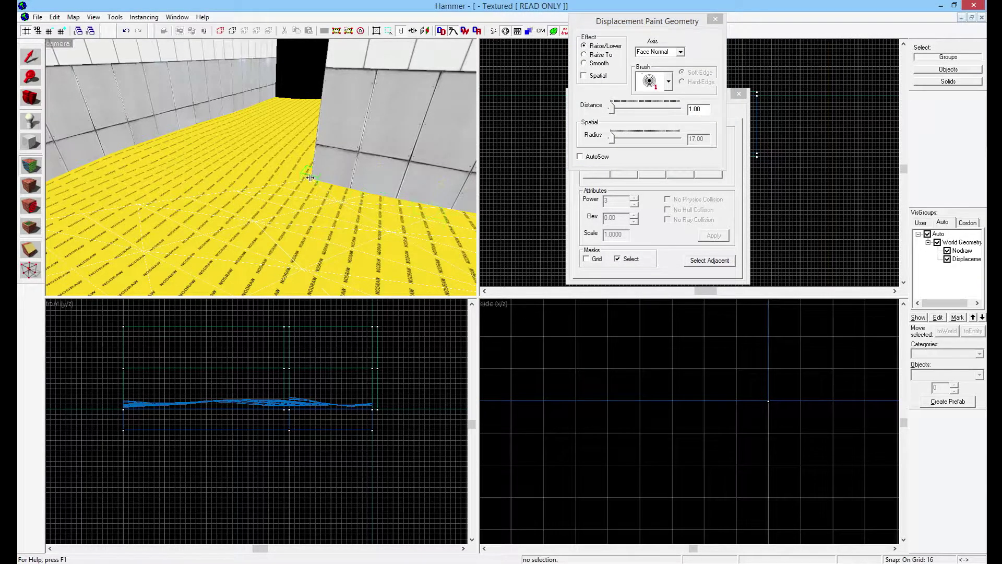
{"action": "left_click_drag", "start_coordinate": [315, 182], "coordinate": [313, 177]}
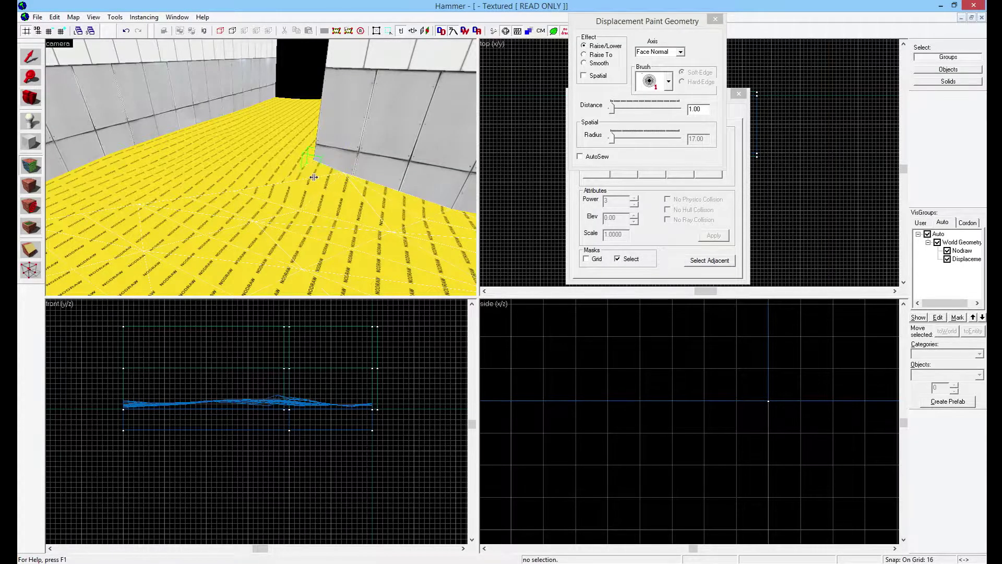
Finish painting and sew the floor displacements to close the gap beside the raised inner corner.
{"action": "key", "text": "z"}
{"action": "key", "text": "w"}
{"action": "key", "text": "z"}
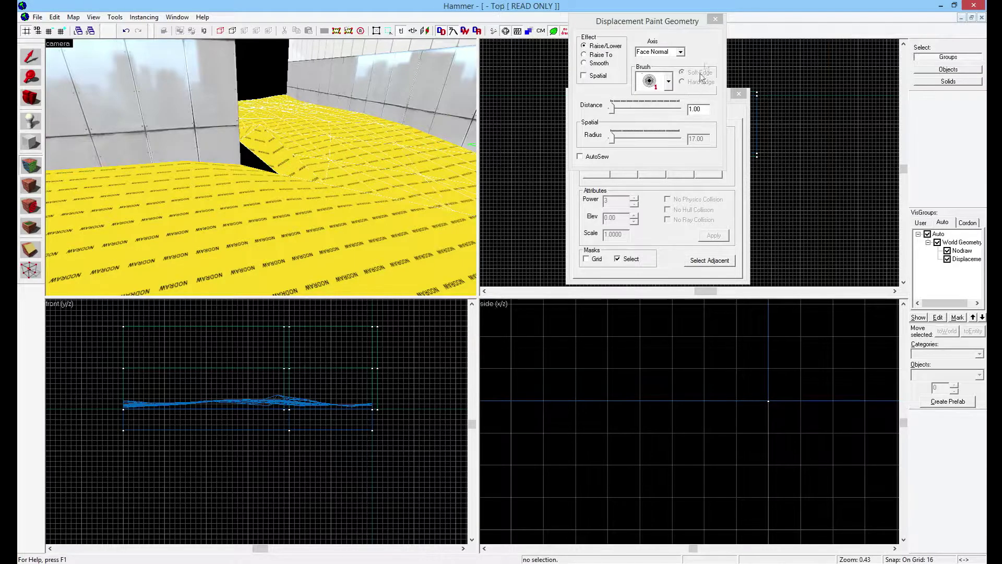
{"action": "left_click", "coordinate": [717, 23]}
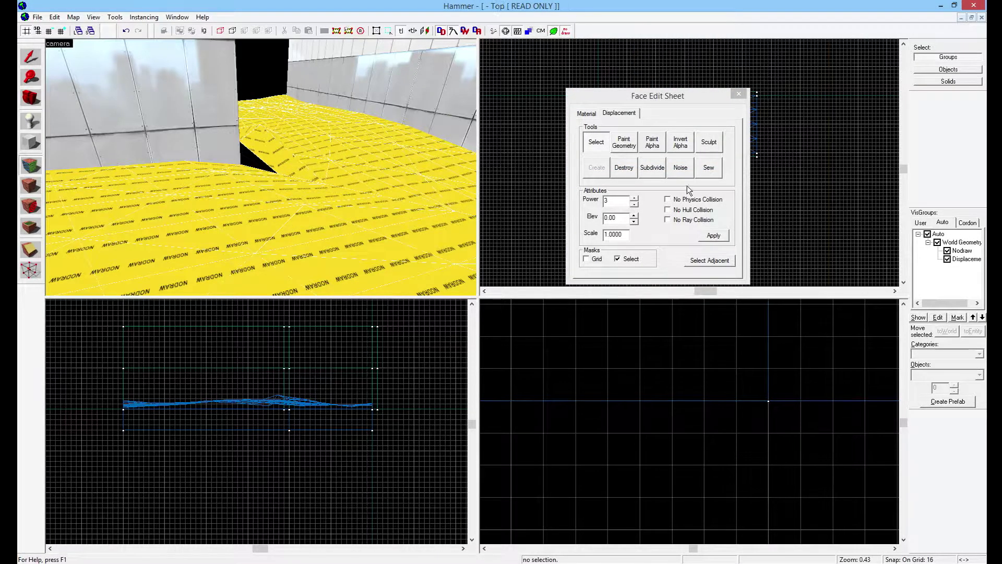
{"action": "left_click", "coordinate": [709, 168]}
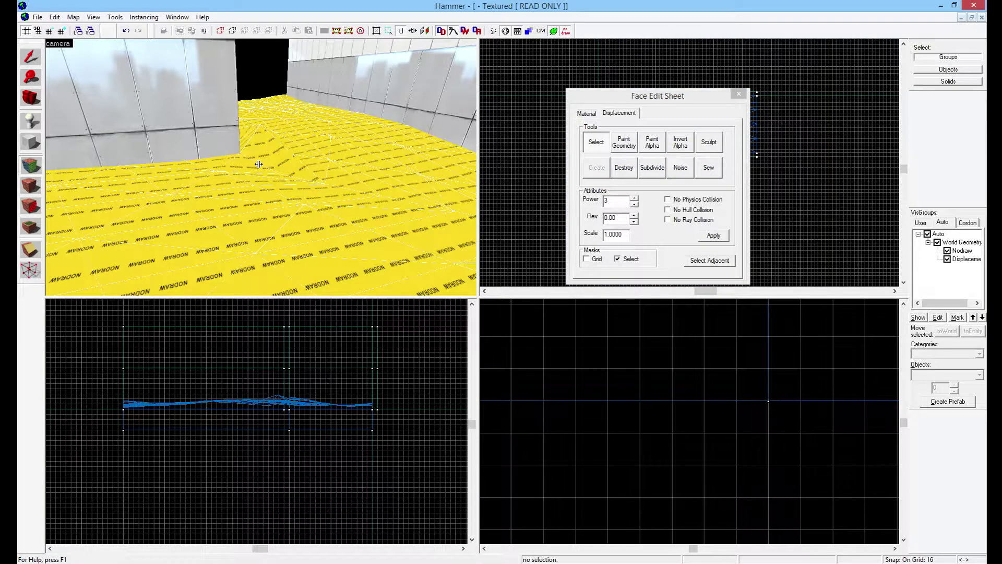
Level the bump at the inner corner with Paint Geometry, using Raise/Lower with Spatial and AutoSew enabled and radius 17.
{"action": "left_click", "coordinate": [624, 142]}
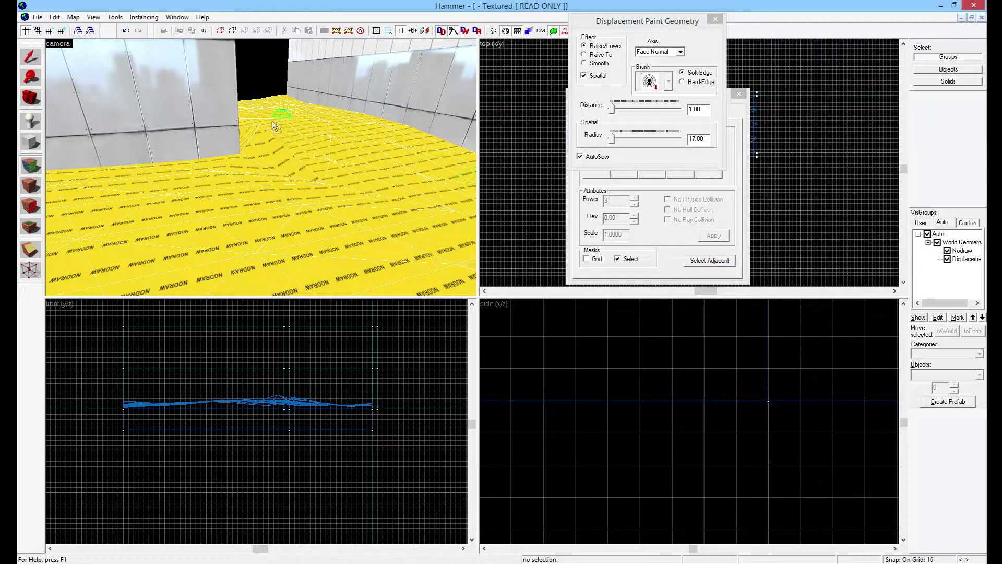
{"action": "mouse_move", "coordinate": [260, 130]}
{"action": "right_mouse_down"}
{"action": "mouse_move", "coordinate": [269, 161]}
{"action": "mouse_move", "coordinate": [260, 174]}
{"action": "mouse_move", "coordinate": [245, 163]}
{"action": "mouse_move", "coordinate": [259, 147]}
{"action": "right_mouse_up"}
{"action": "mouse_move", "coordinate": [308, 179]}
{"action": "left_mouse_down"}
{"action": "mouse_move", "coordinate": [280, 157]}
{"action": "mouse_move", "coordinate": [249, 163]}
{"action": "left_mouse_up"}
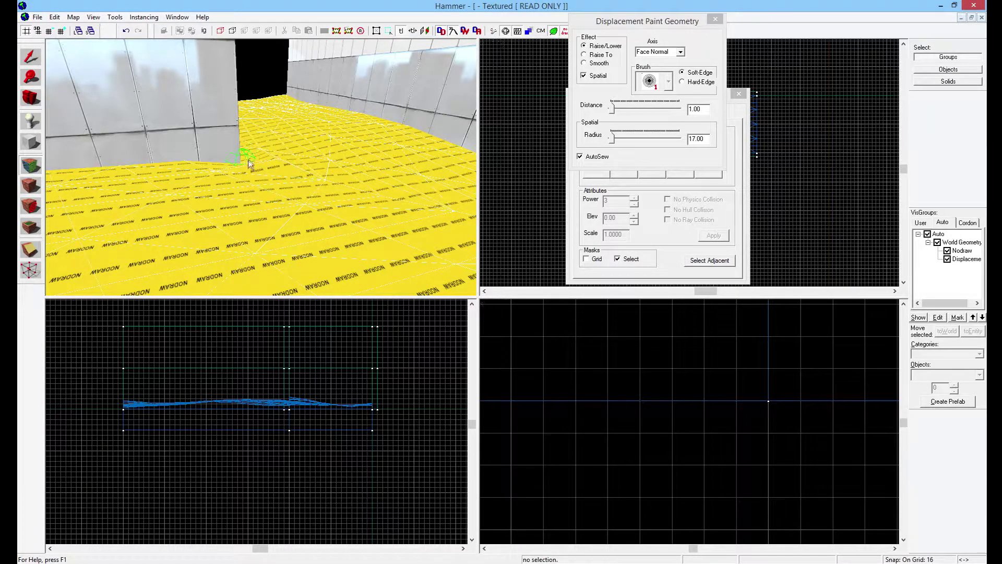
{"action": "key", "text": "z"}
{"action": "key", "text": "d"}
{"action": "key", "text": "z"}
{"action": "mouse_move", "coordinate": [304, 212]}
{"action": "left_mouse_down"}
{"action": "mouse_move", "coordinate": [306, 227]}
{"action": "mouse_move", "coordinate": [306, 202]}
{"action": "mouse_move", "coordinate": [322, 192]}
{"action": "left_mouse_up"}
Undo a trial stroke down the middle of the main floor and raise its edge along the inner wall instead.
{"action": "key", "text": "z"}
{"action": "key", "text": "w"}
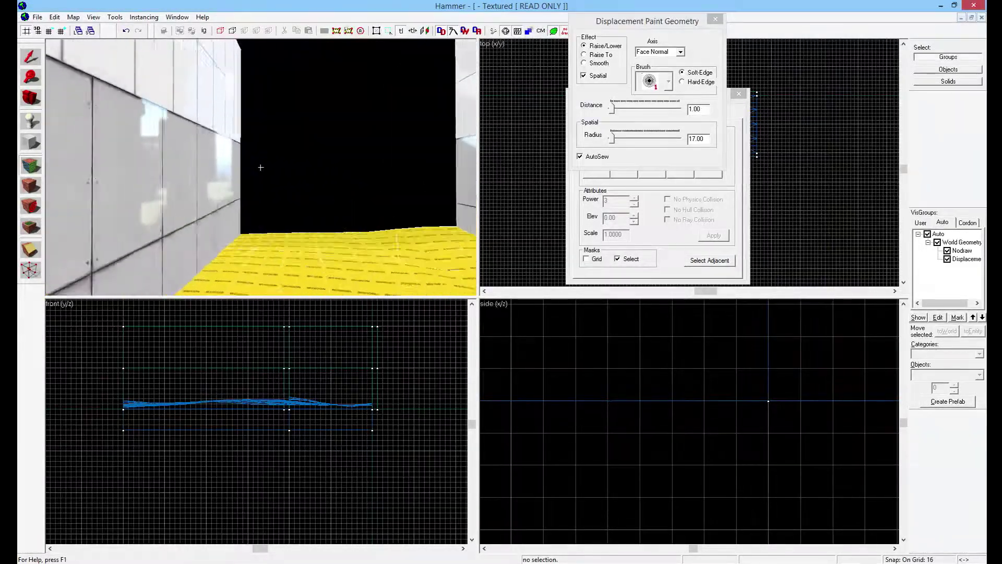
{"action": "key", "text": "a"}
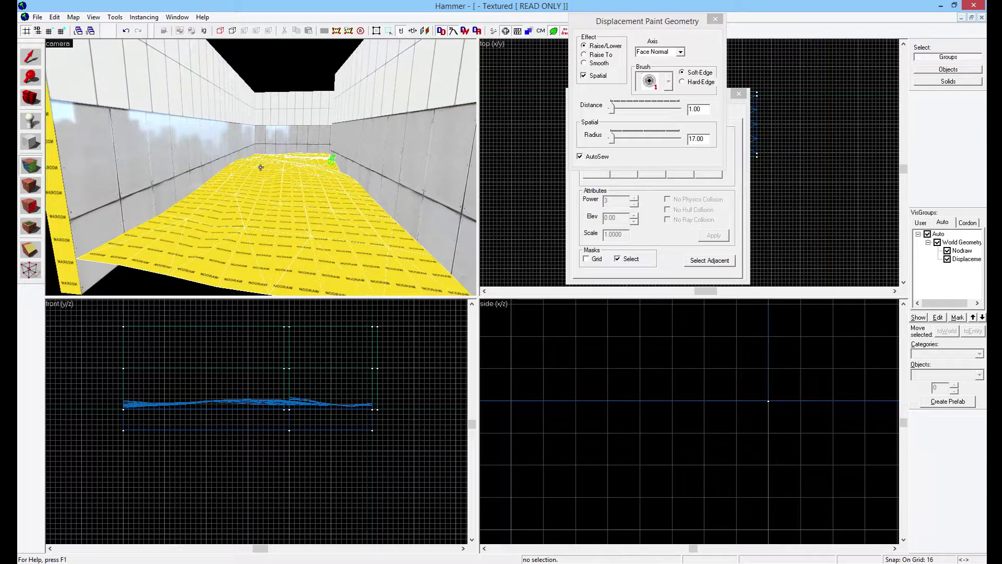
{"action": "mouse_move", "coordinate": [279, 169]}
{"action": "left_mouse_down"}
{"action": "mouse_move", "coordinate": [262, 263]}
{"action": "mouse_move", "coordinate": [279, 208]}
{"action": "left_mouse_up"}
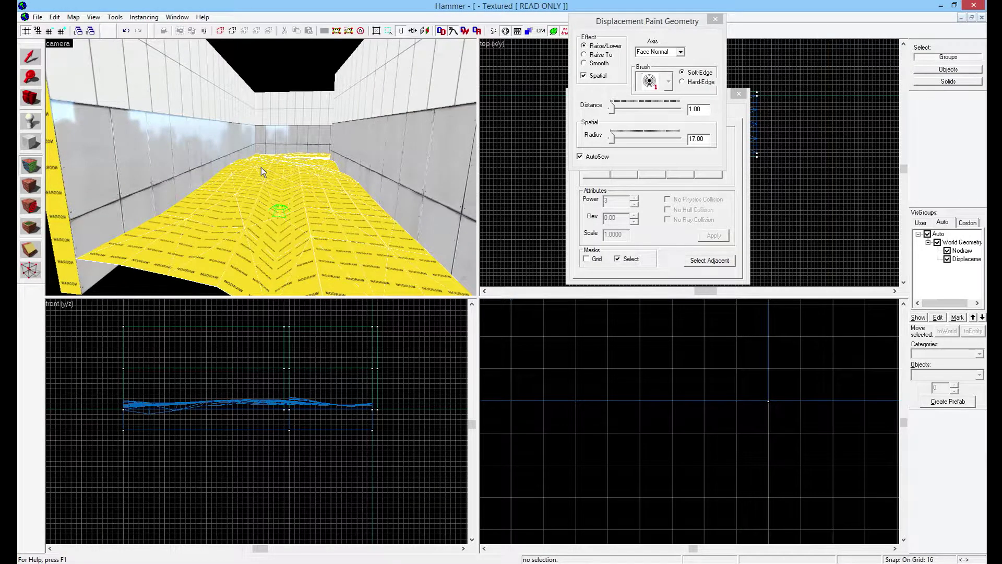
{"action": "key", "text": "ctrl+z"}
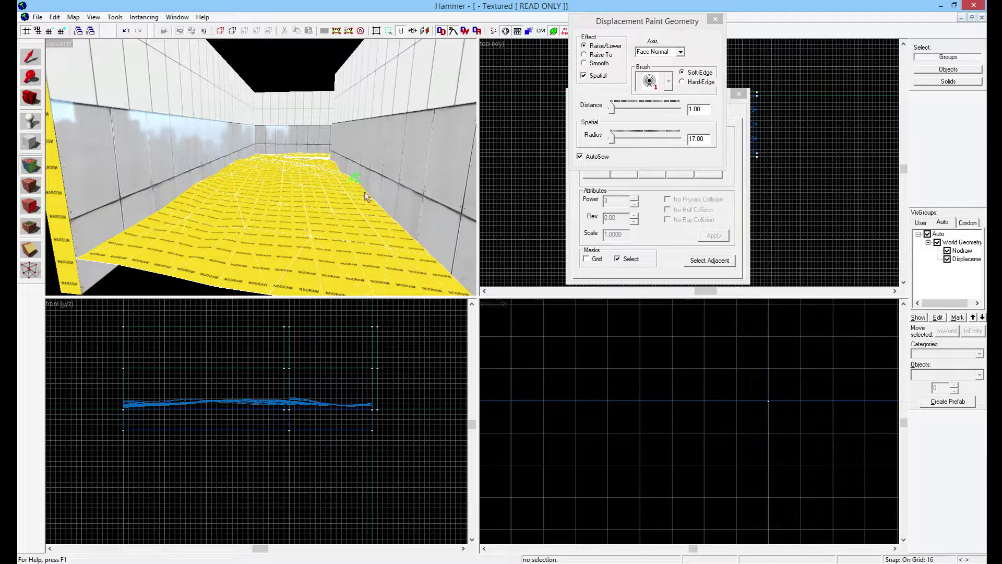
{"action": "left_click_drag", "start_coordinate": [433, 261], "coordinate": [392, 198]}
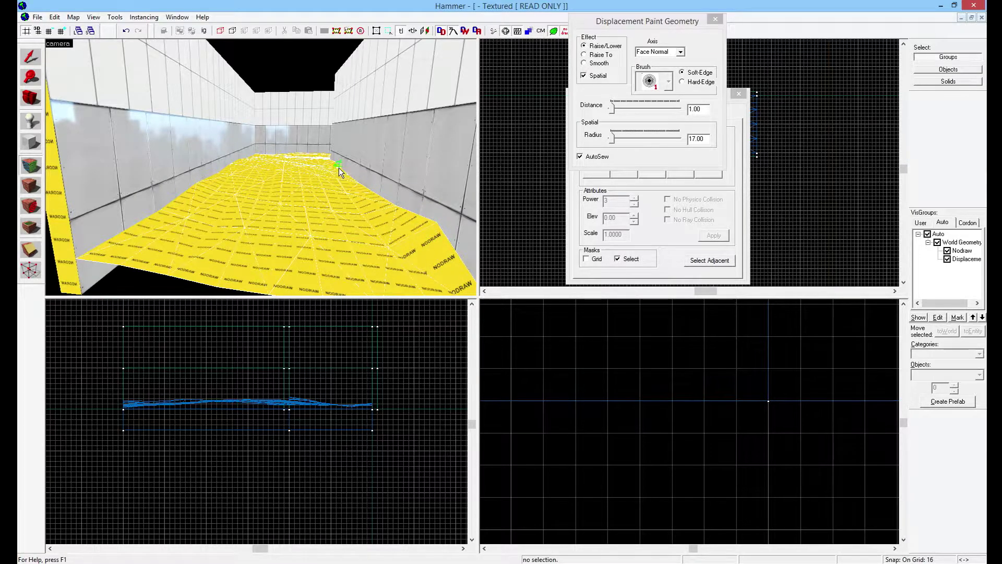
Lower the main floor displacement beside the inner wall near the corridor's open end.
{"action": "key", "text": "z"}
{"action": "key", "text": "s"}
{"action": "key", "text": "w"}
{"action": "key", "text": "w"}
{"action": "key", "text": "w"}
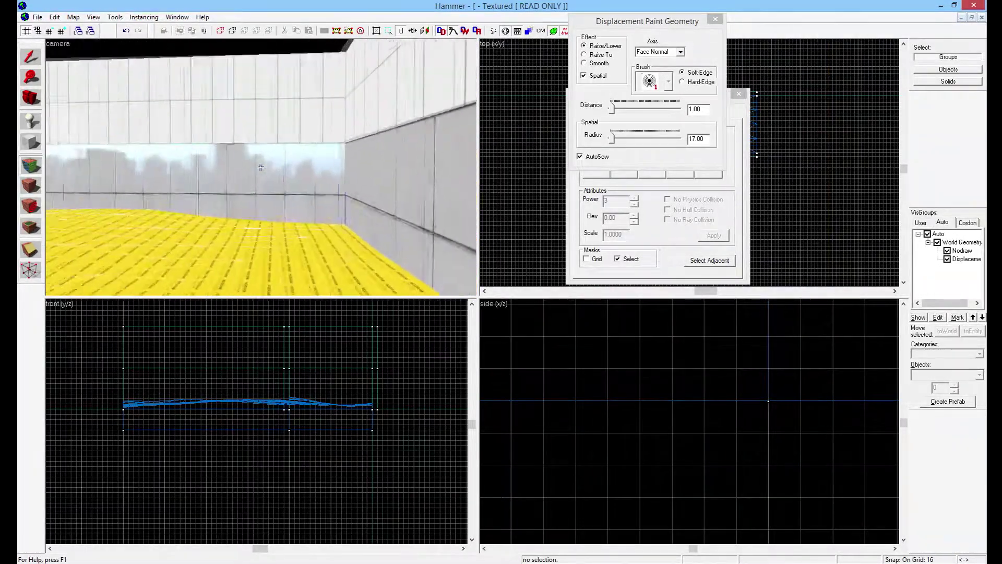
{"action": "key", "text": "w"}
{"action": "key", "text": "z"}
{"action": "right_click", "coordinate": [402, 190]}
{"action": "right_click", "coordinate": [405, 193]}
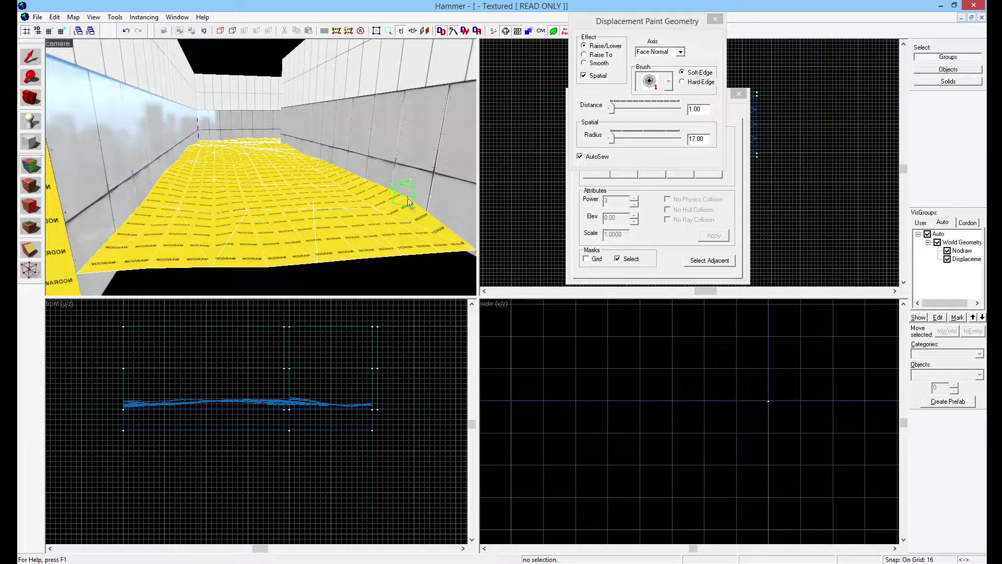
Examine the sculpted floor toward the corner and from the corridor's open end, leaving Paint Geometry.
{"action": "key", "text": "z"}
{"action": "key", "text": "w"}
{"action": "key", "text": "w"}
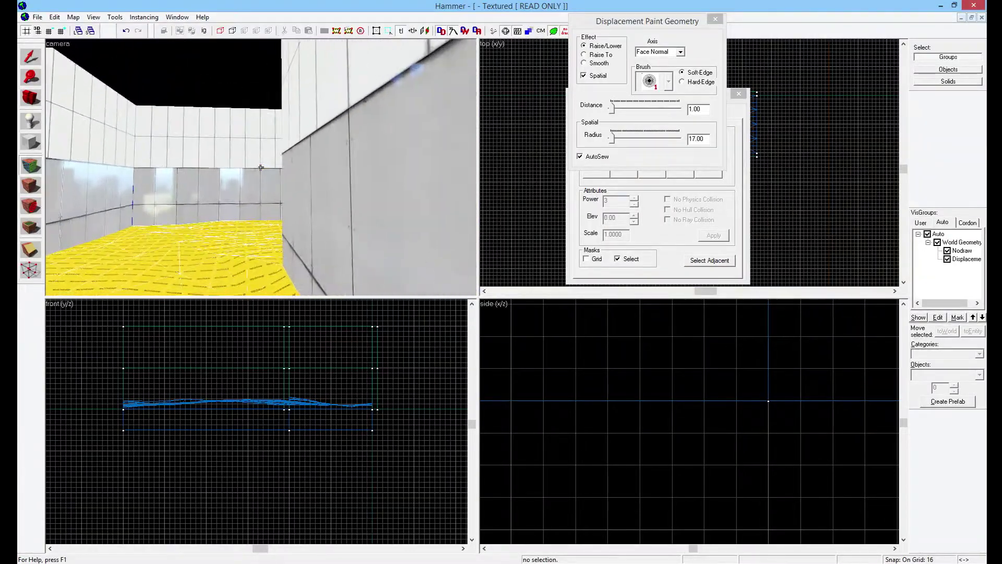
{"action": "key", "text": "s"}
{"action": "key", "text": "z"}
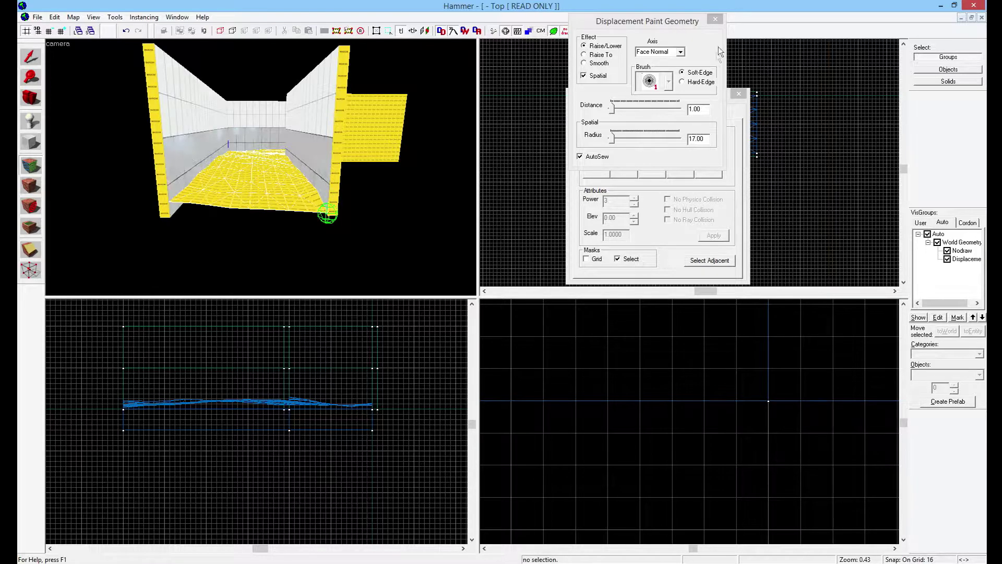
{"action": "left_click", "coordinate": [715, 20]}
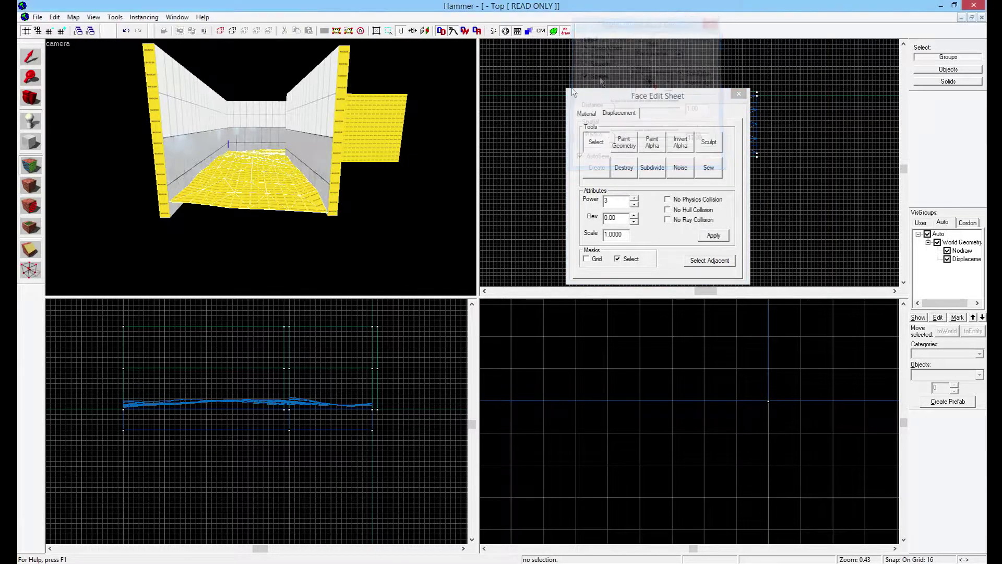
{"action": "key", "text": "z"}
{"action": "key", "text": "w"}
{"action": "key", "text": "s"}
{"action": "key", "text": "z"}
Select both floor blocks and pick their two displacement faces for texturing.
{"action": "left_click", "coordinate": [30, 57]}
{"action": "left_click", "coordinate": [279, 133]}
{"action": "left_click", "coordinate": [287, 93], "text": "ctrl"}
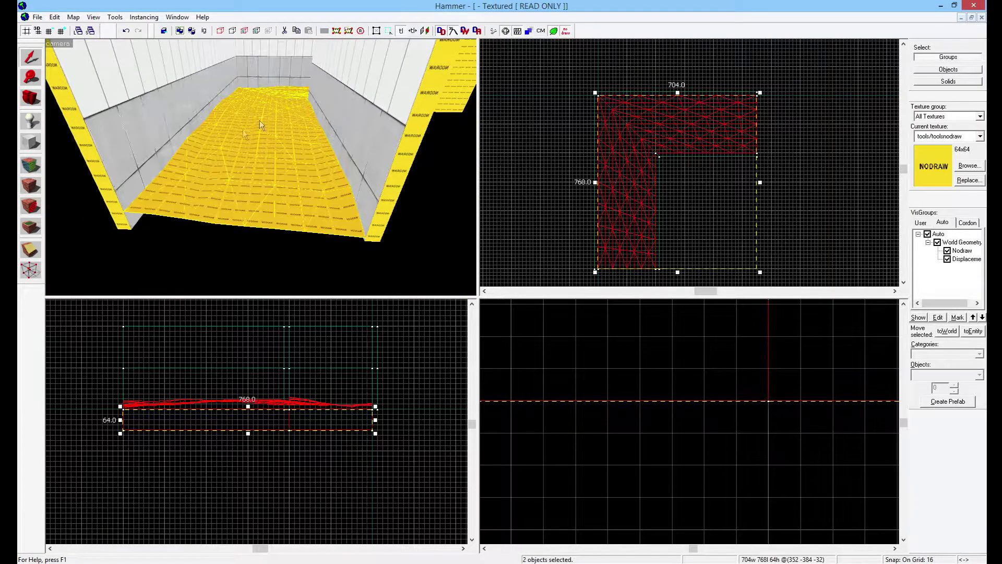
{"action": "left_click", "coordinate": [30, 165]}
{"action": "left_click", "coordinate": [261, 151]}
{"action": "left_click", "coordinate": [293, 93], "text": "ctrl"}
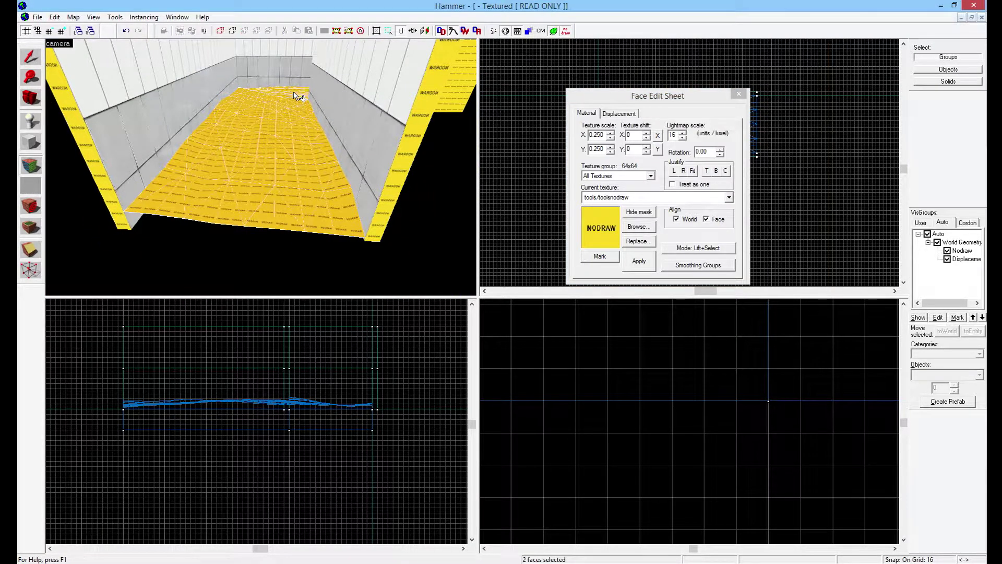
Apply the texture de_mirage/tile/de_mirage_tile_ver4_blend to both selected floor displacement faces and hide their selection mask.
{"action": "left_click", "coordinate": [638, 226]}
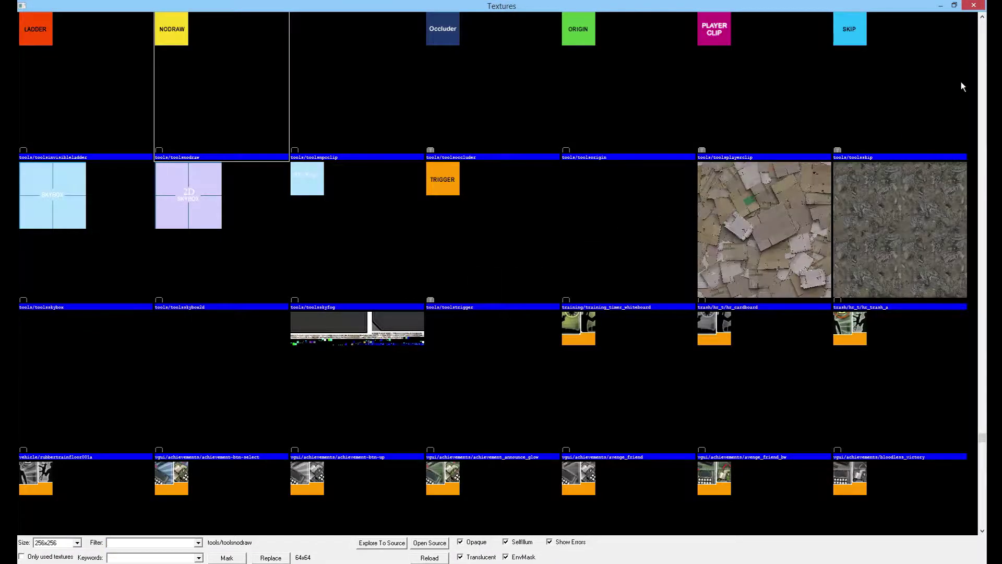
{"action": "scroll", "coordinate": [971, 287], "scroll_direction": "up", "scroll_amount": 15}
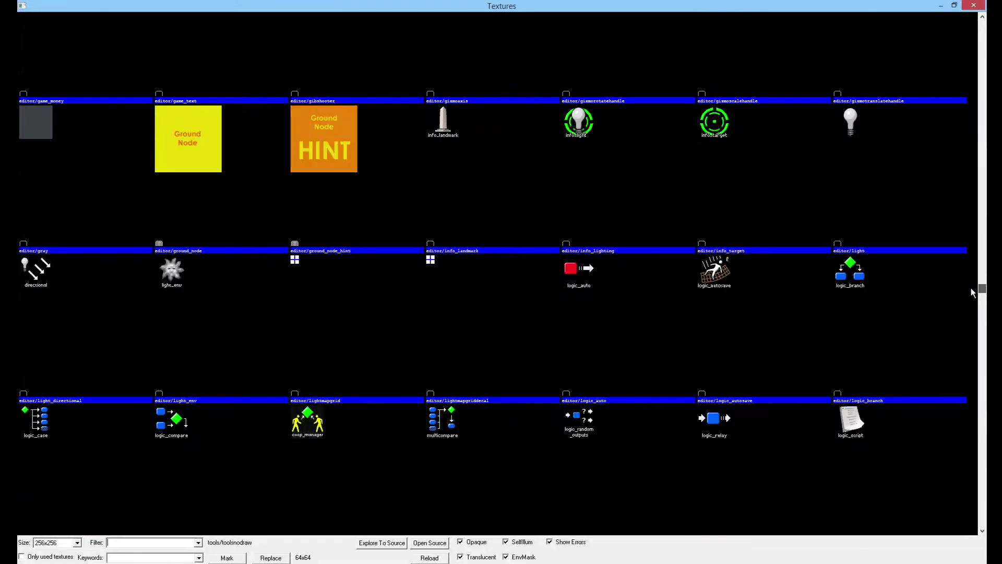
{"action": "scroll", "coordinate": [948, 182], "scroll_direction": "up", "scroll_amount": 3}
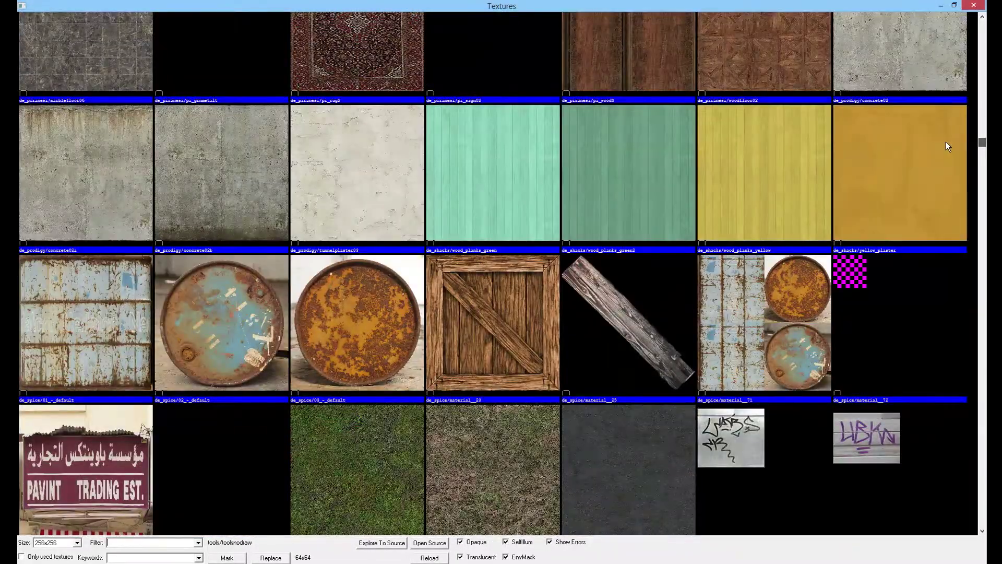
{"action": "left_click", "coordinate": [368, 207]}
{"action": "scroll", "coordinate": [368, 208], "scroll_direction": "up", "scroll_amount": 5}
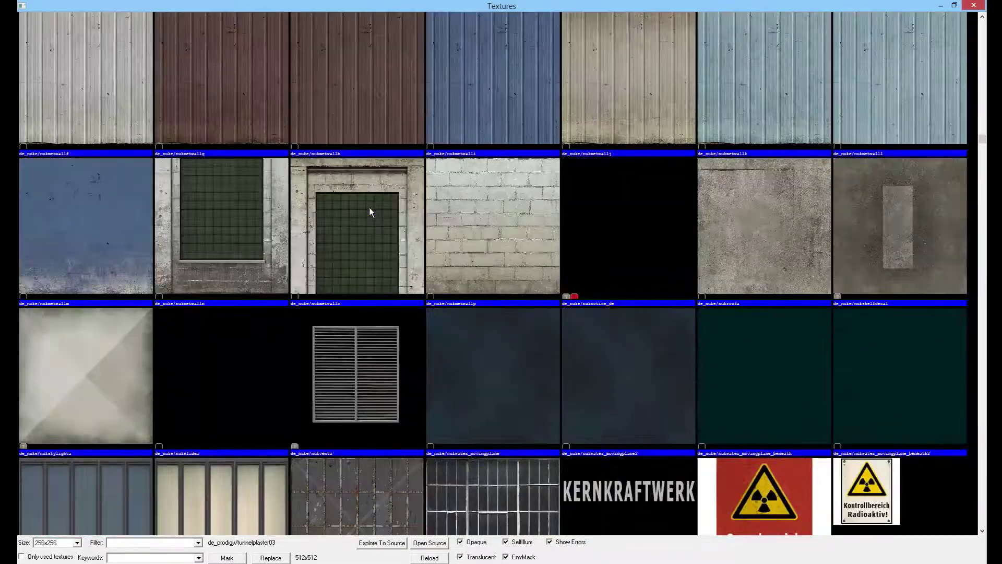
{"action": "scroll", "coordinate": [373, 256], "scroll_direction": "up", "scroll_amount": 2}
{"action": "scroll", "coordinate": [372, 257], "scroll_direction": "up", "scroll_amount": 4}
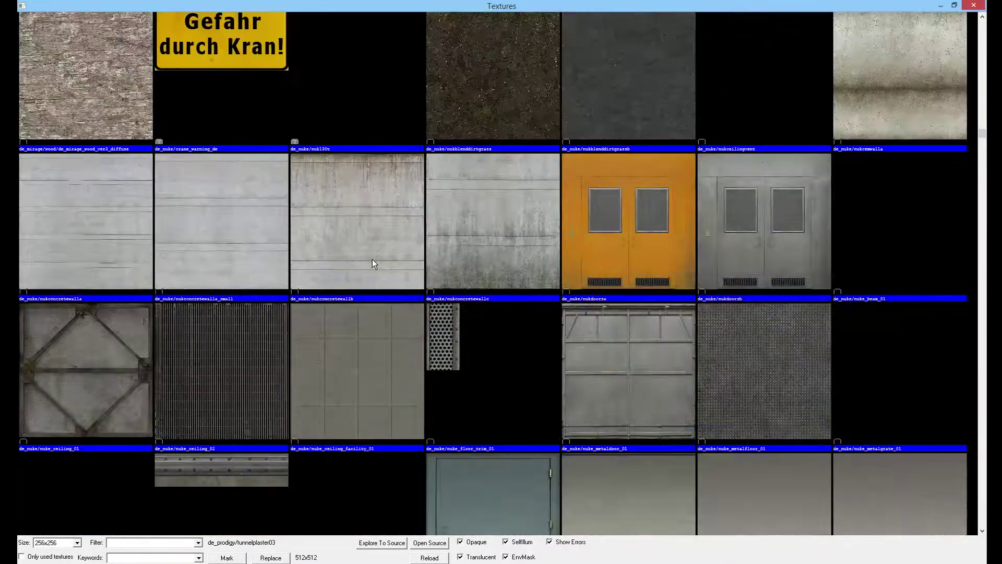
{"action": "scroll", "coordinate": [371, 259], "scroll_direction": "up", "scroll_amount": 5}
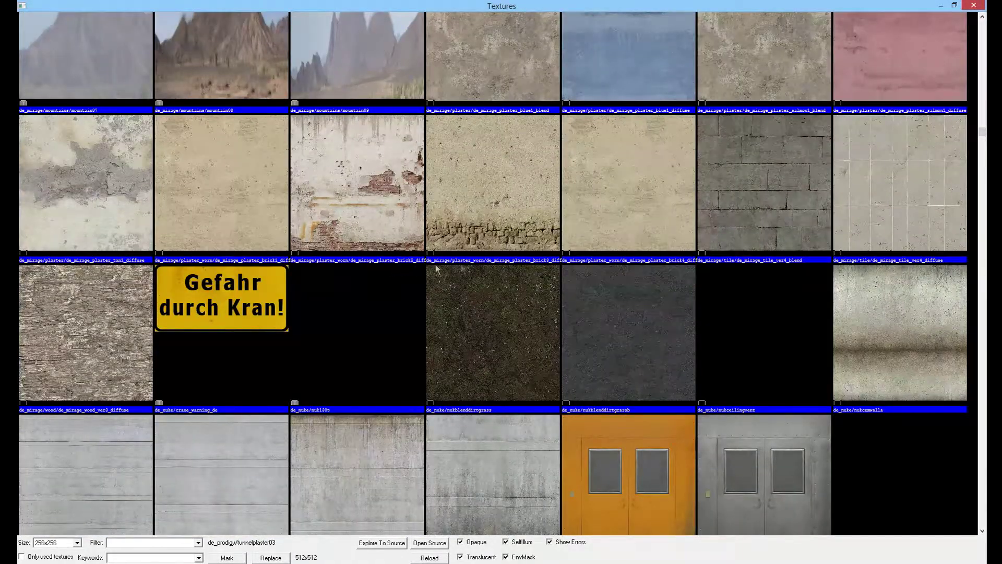
{"action": "double_click", "coordinate": [757, 181]}
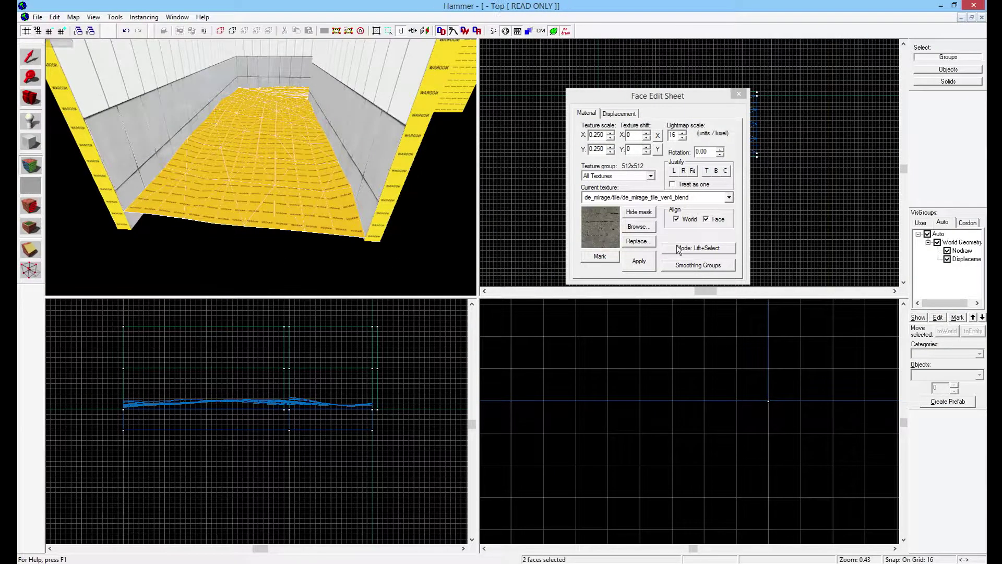
{"action": "left_click", "coordinate": [639, 261]}
{"action": "left_click", "coordinate": [641, 212]}
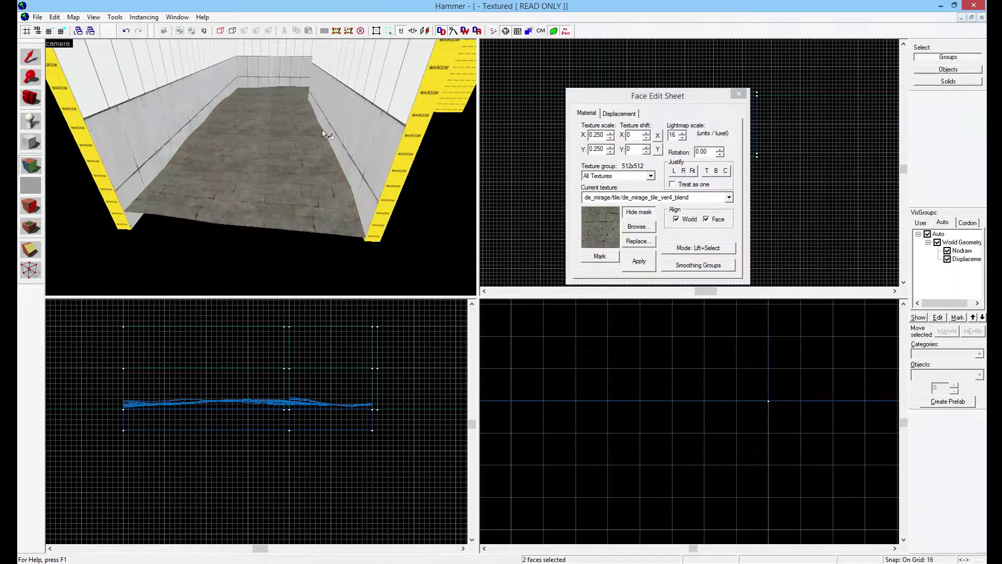
Examine the tile texture along the corridor floor, up close on the bumps and around the inner wall corner.
{"action": "key", "text": "z"}
{"action": "key", "text": "w"}
{"action": "key", "text": "w"}
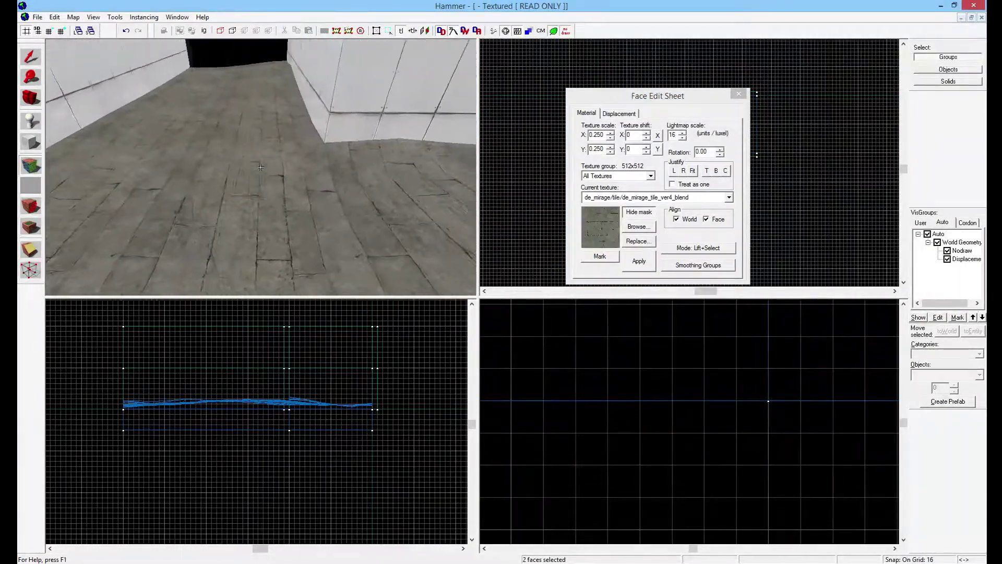
{"action": "key", "text": "w"}
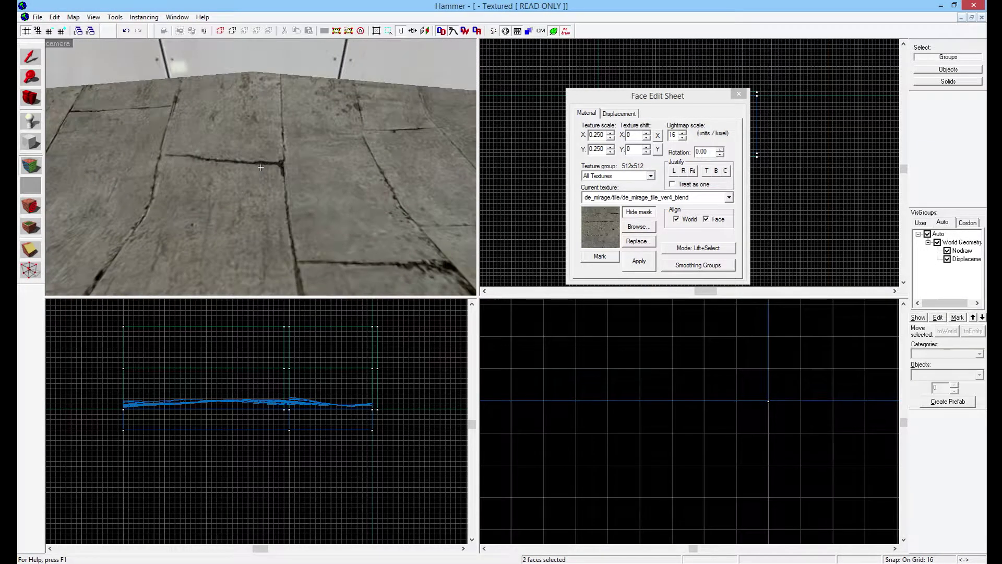
{"action": "key", "text": "s"}
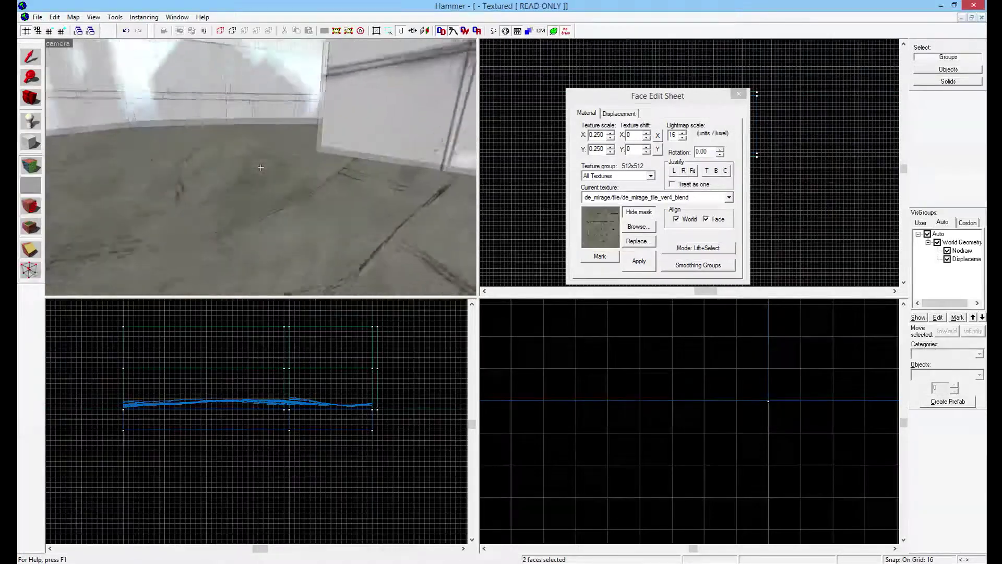
{"action": "key", "text": "w"}
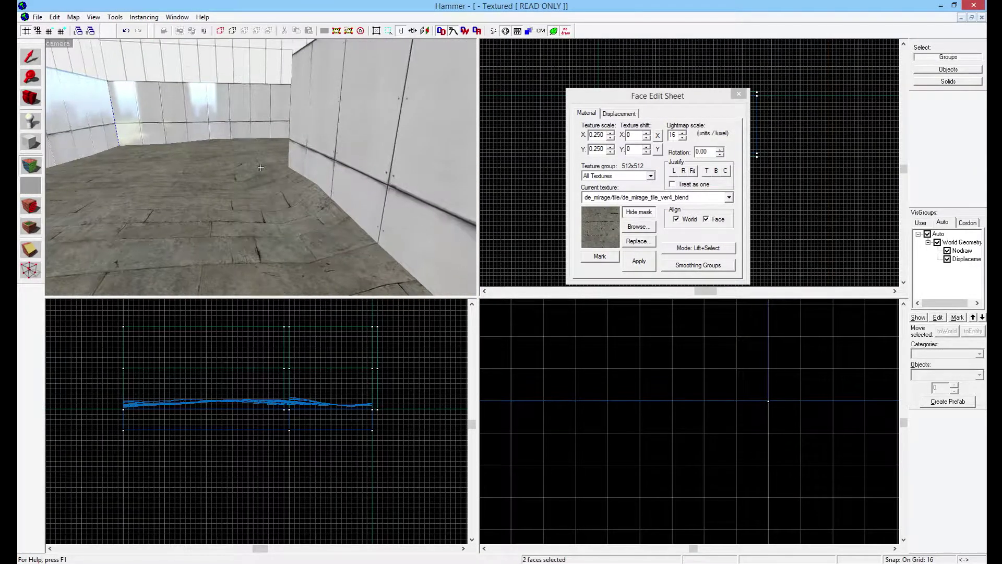
{"action": "key", "text": "w"}
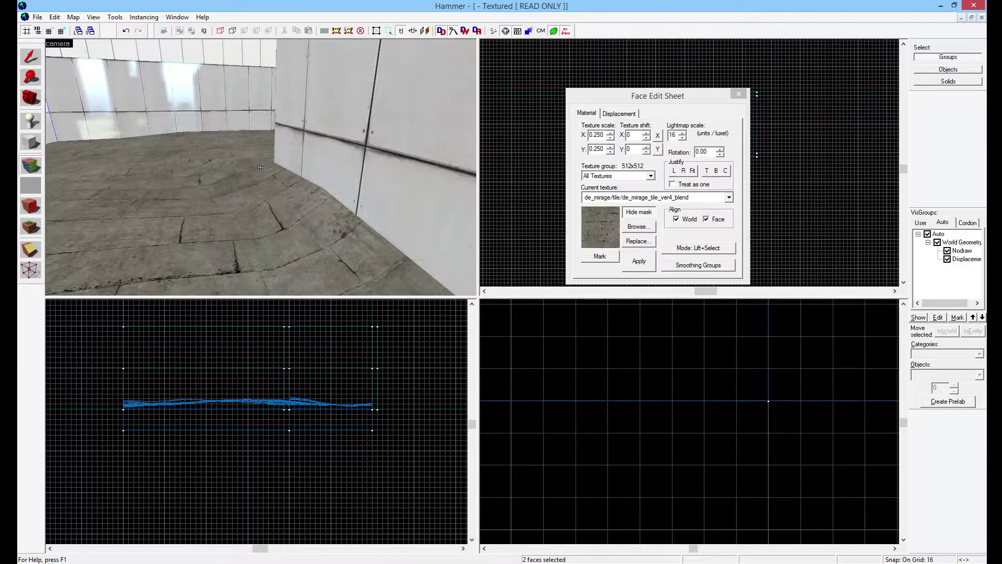
{"action": "key", "text": "s"}
{"action": "key", "text": "s"}
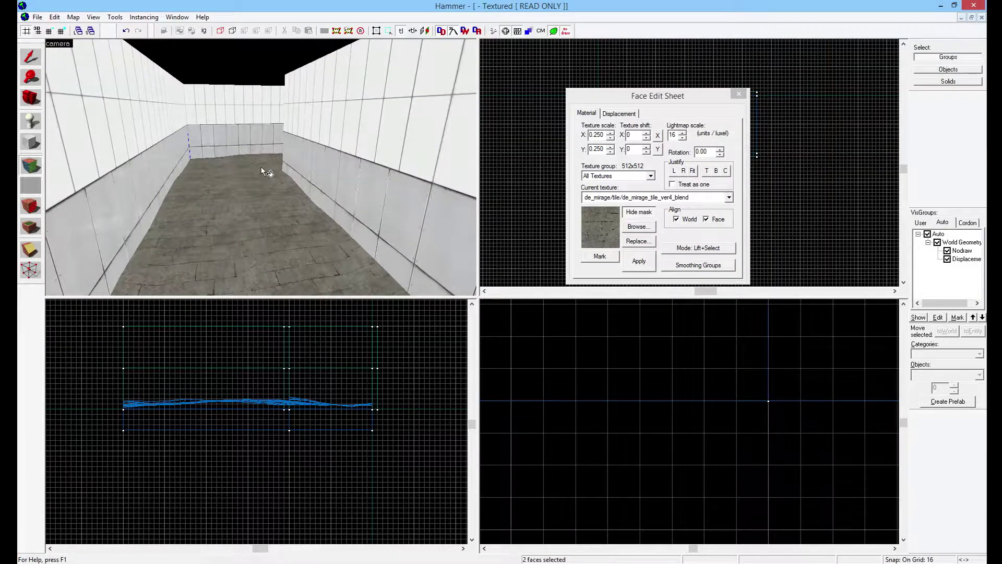
{"action": "key", "text": "w"}
Look through the texture library for another floor blend texture, selecting de_nuke/nukblenddirtgrass and checking the neighbouring de_mirage materials.
{"action": "left_click", "coordinate": [639, 226]}
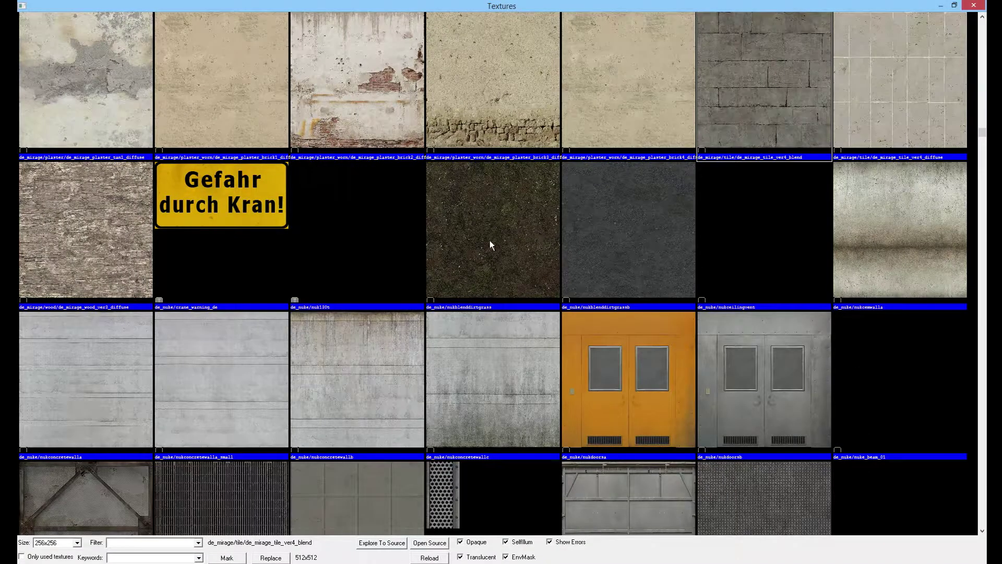
{"action": "left_click", "coordinate": [490, 243]}
{"action": "scroll", "coordinate": [498, 246], "scroll_direction": "up", "scroll_amount": 5}
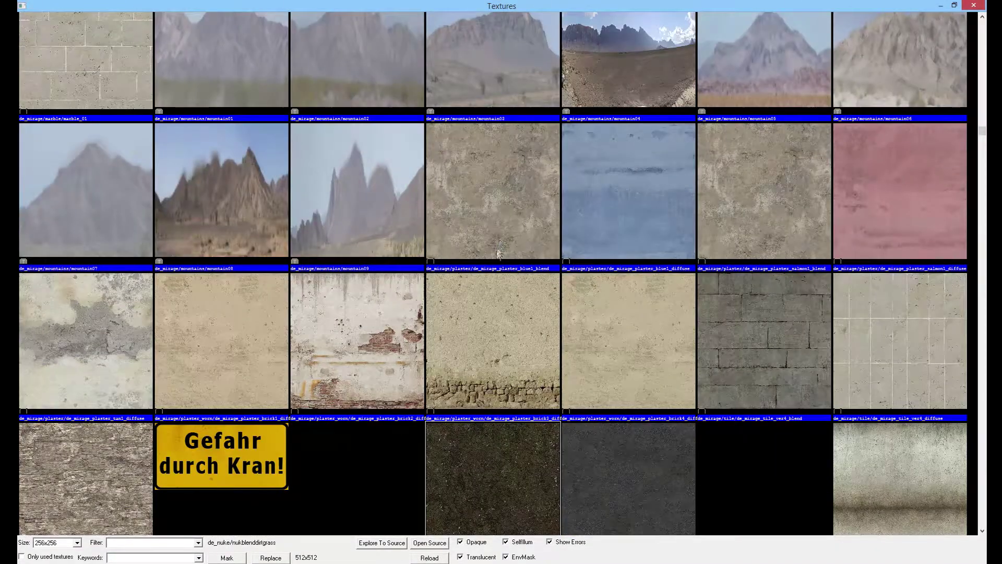